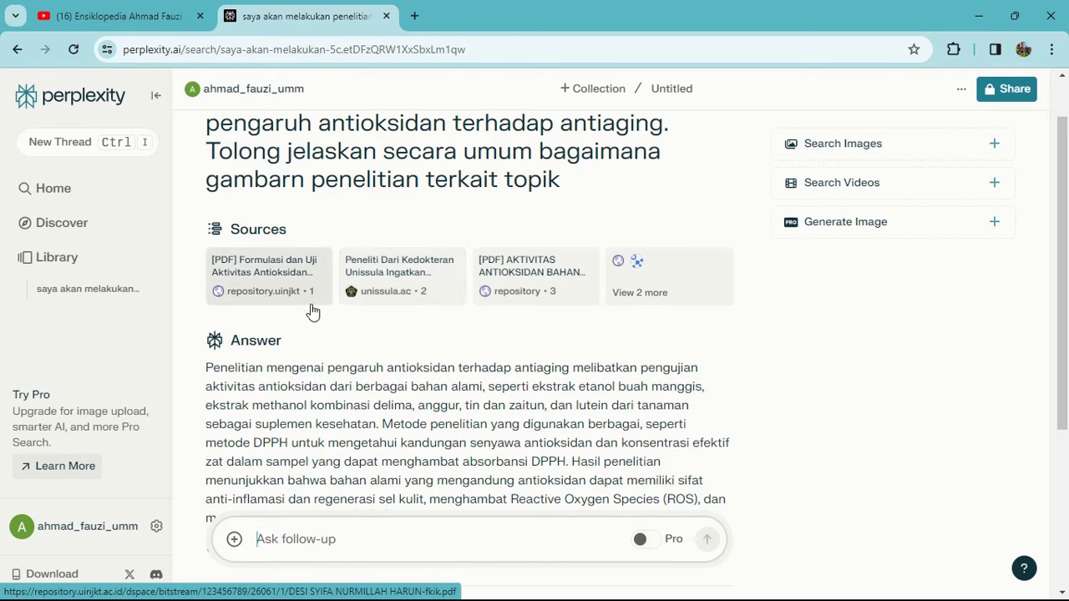
- Review the full list of sources behind the answer on antioxidants and anti-aging, then close the list
{"action": "left_click", "coordinate": [653, 271]}
{"action": "scroll", "coordinate": [790, 237], "scroll_direction": "down", "scroll_amount": 3}
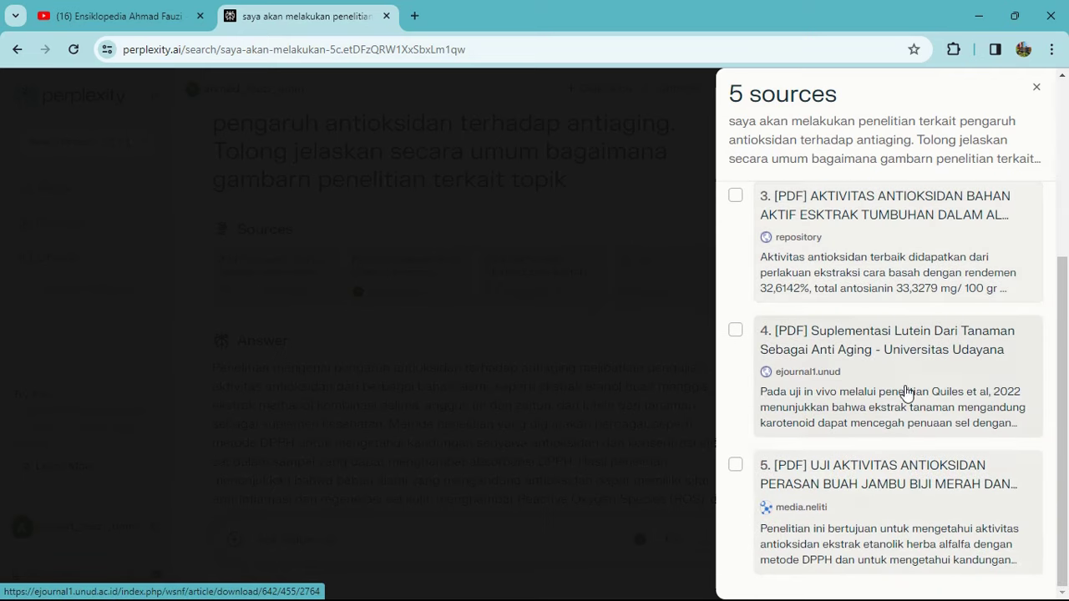
{"action": "left_click", "coordinate": [1036, 88]}
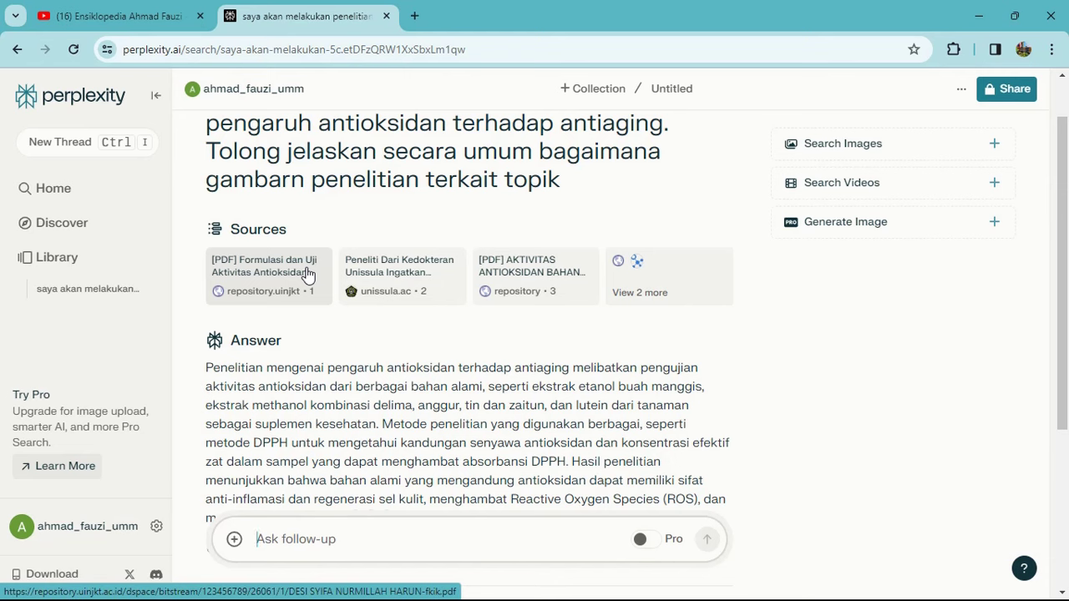
- Read through the generated answer on antioxidant and anti-aging research, including its question, source citations and related questions
{"action": "scroll", "coordinate": [429, 234], "scroll_direction": "down", "scroll_amount": 3}
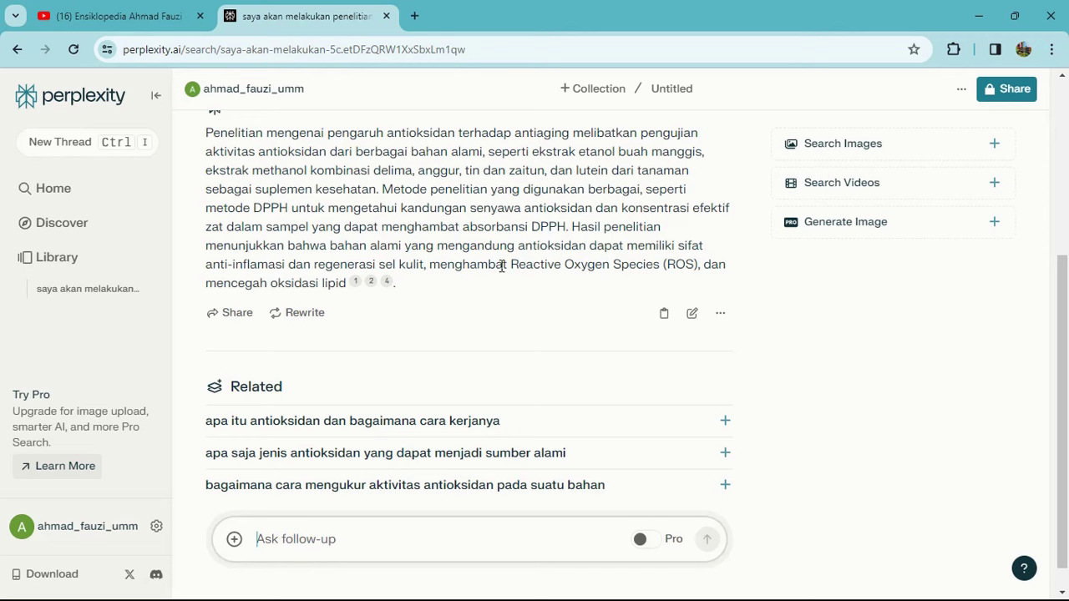
{"action": "scroll", "coordinate": [503, 268], "scroll_direction": "up", "scroll_amount": 1}
{"action": "scroll", "coordinate": [487, 273], "scroll_direction": "down", "scroll_amount": 1}
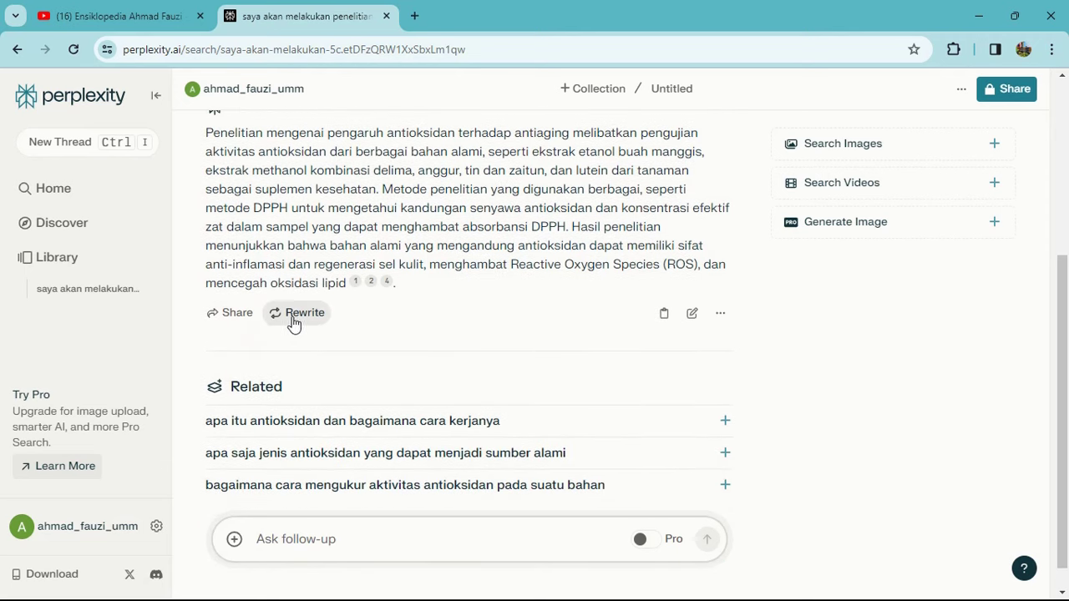
{"action": "scroll", "coordinate": [360, 321], "scroll_direction": "up", "scroll_amount": 1}
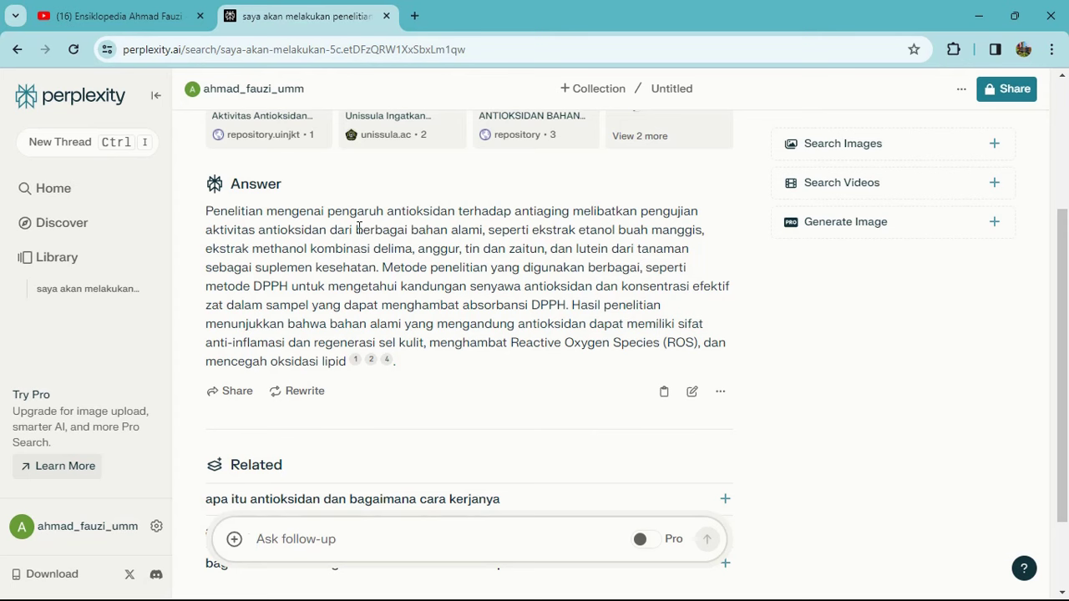
{"action": "scroll", "coordinate": [400, 222], "scroll_direction": "down", "scroll_amount": 1}
{"action": "scroll", "coordinate": [399, 213], "scroll_direction": "up", "scroll_amount": 1}
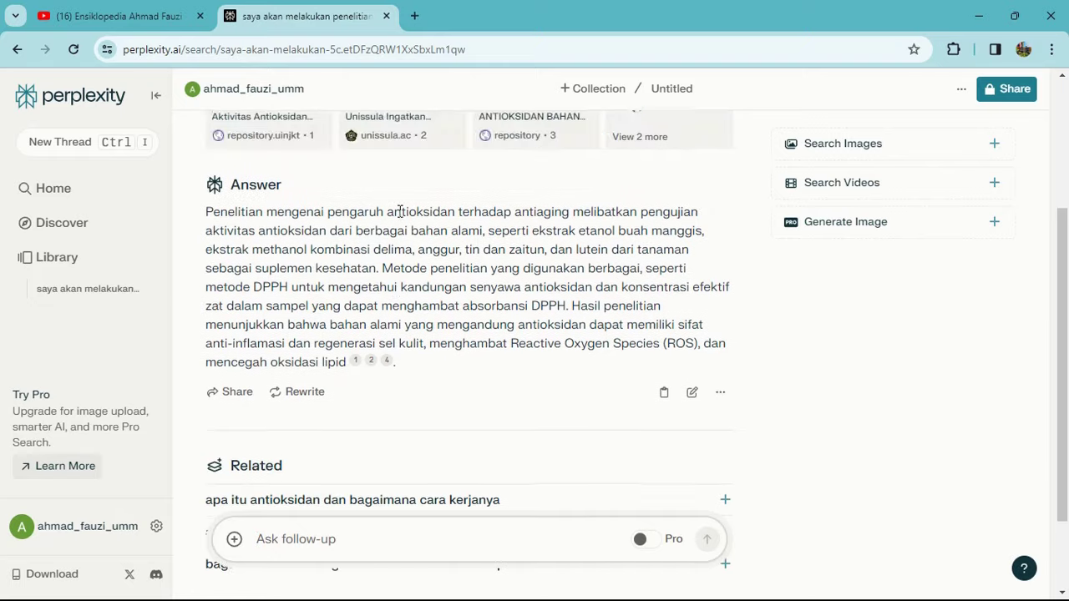
{"action": "scroll", "coordinate": [393, 211], "scroll_direction": "up", "scroll_amount": 2}
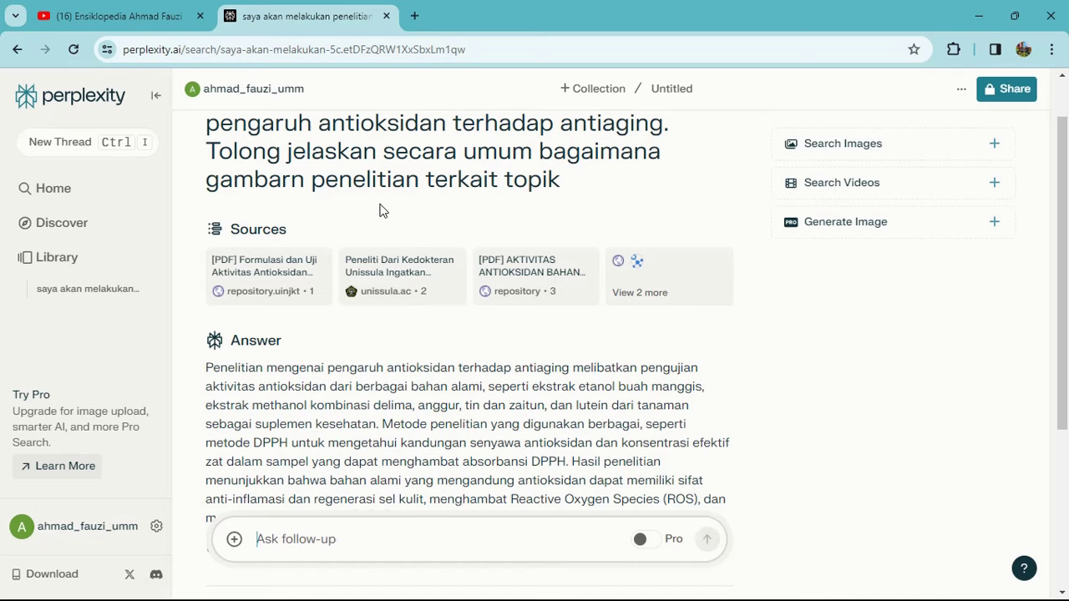
{"action": "scroll", "coordinate": [380, 208], "scroll_direction": "down", "scroll_amount": 1}
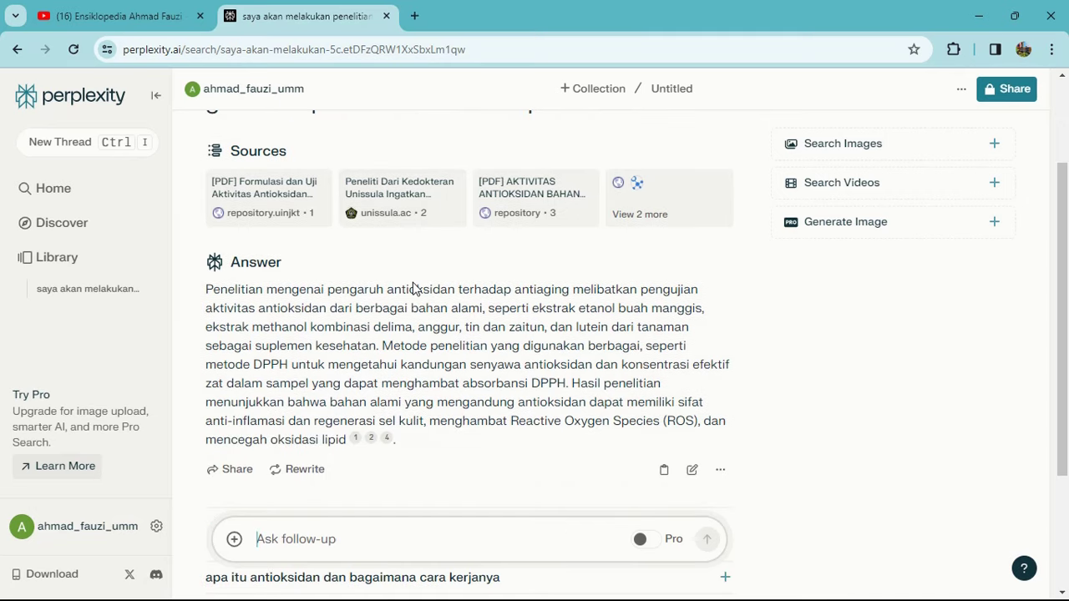
{"action": "scroll", "coordinate": [423, 272], "scroll_direction": "up", "scroll_amount": 2}
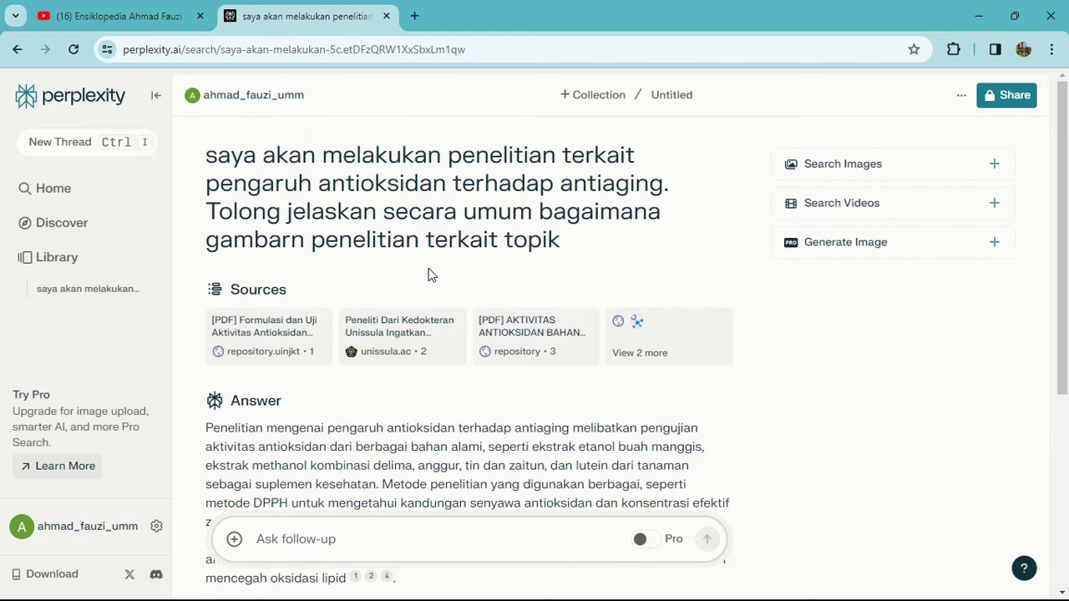
{"action": "scroll", "coordinate": [437, 245], "scroll_direction": "down", "scroll_amount": 5}
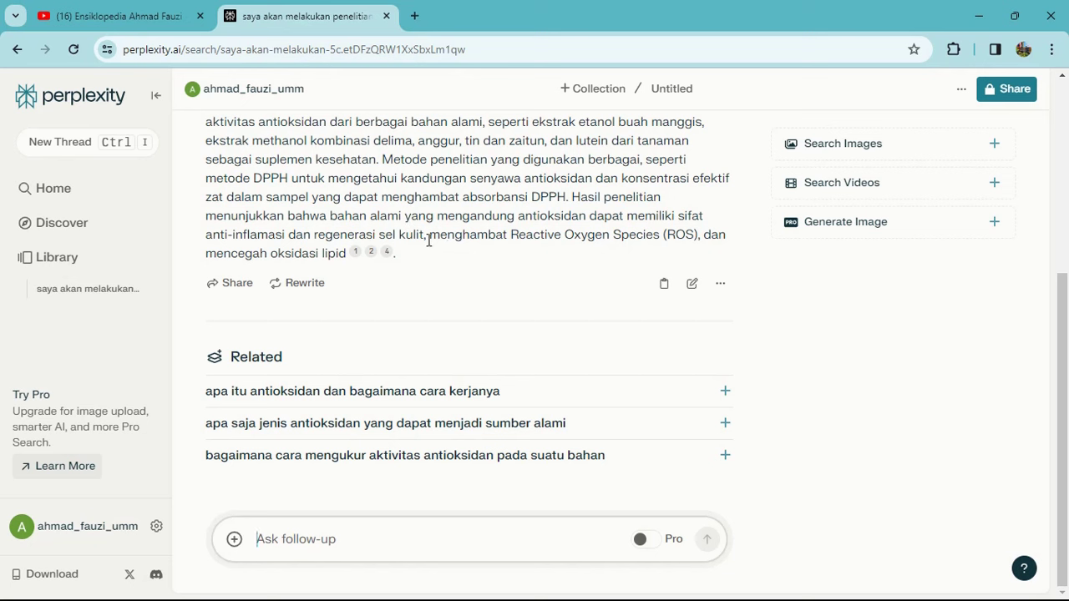
{"action": "scroll", "coordinate": [577, 181], "scroll_direction": "up", "scroll_amount": 1}
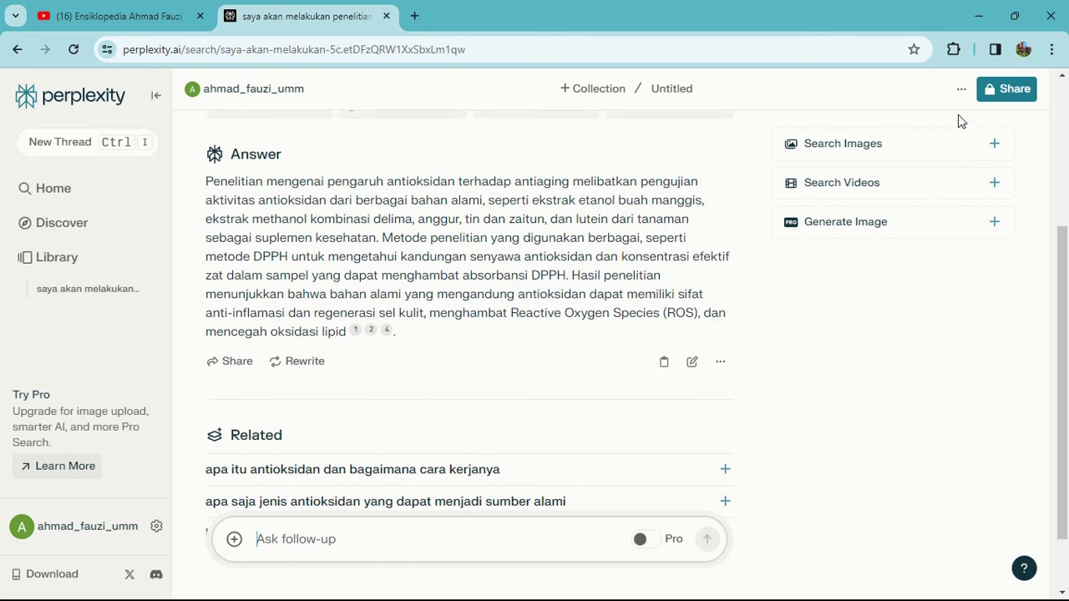
- Search for images and videos related to the antioxidant and anti-aging answer
{"action": "left_click", "coordinate": [915, 148]}
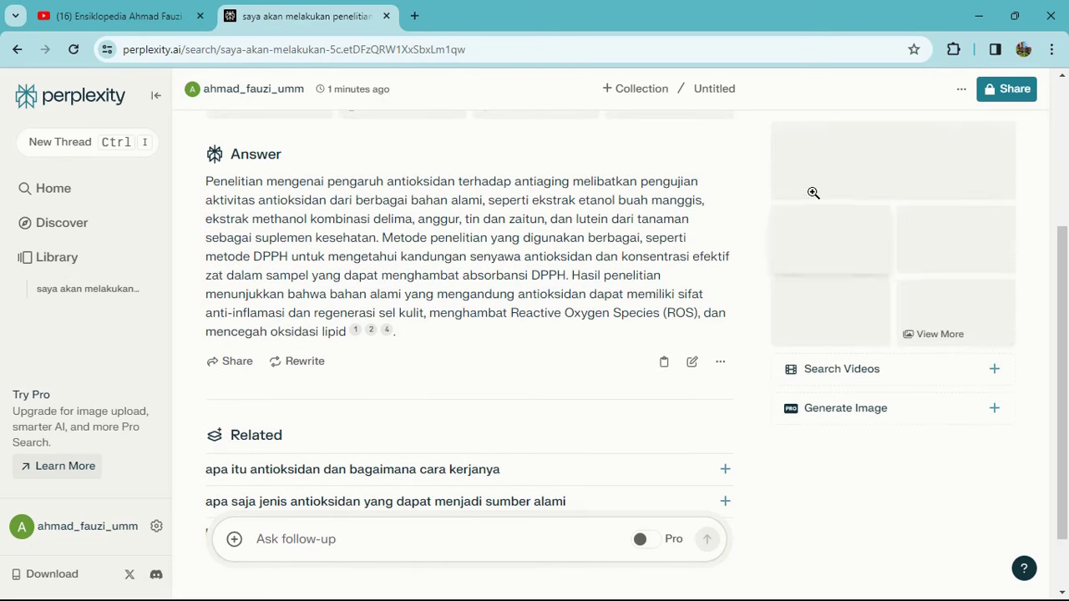
{"action": "scroll", "coordinate": [845, 327], "scroll_direction": "down", "scroll_amount": 1}
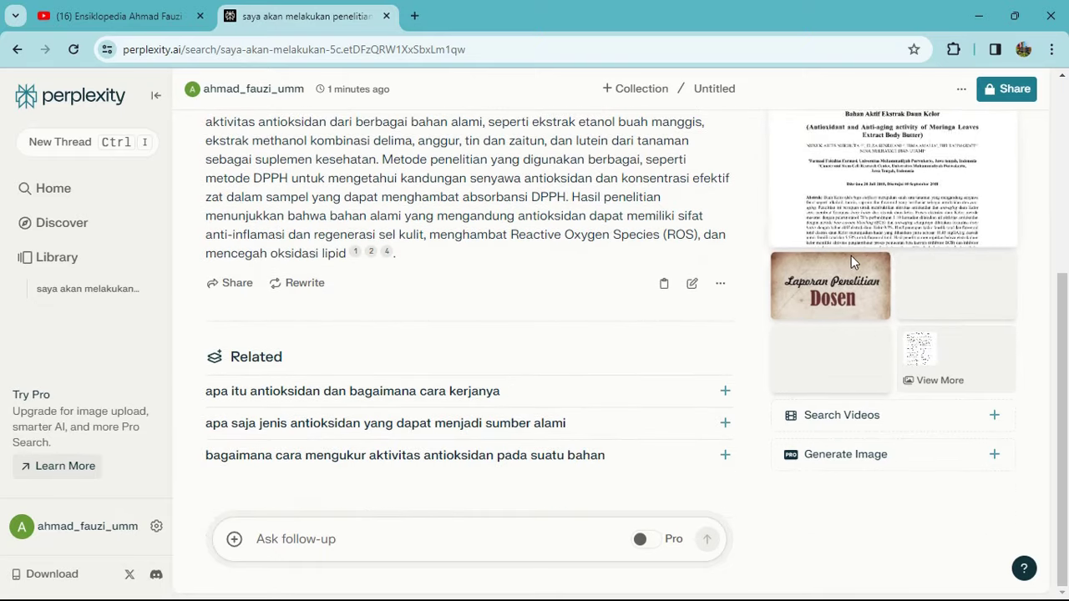
{"action": "scroll", "coordinate": [687, 214], "scroll_direction": "up", "scroll_amount": 3}
{"action": "scroll", "coordinate": [659, 220], "scroll_direction": "down", "scroll_amount": 3}
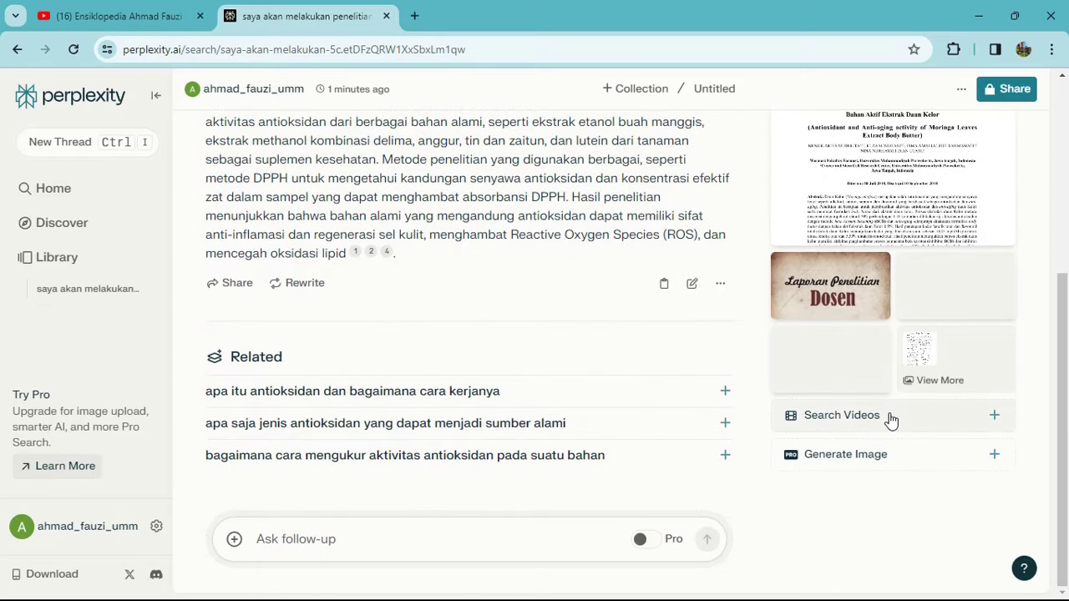
{"action": "left_click", "coordinate": [890, 418]}
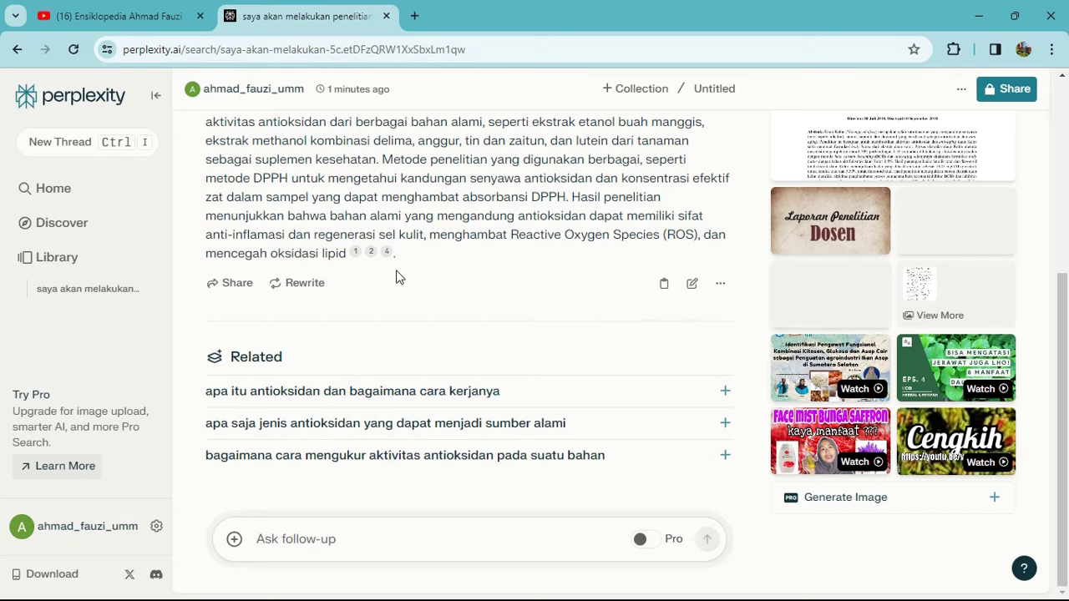
- Ask the follow-up question "apa permasalahan yang biasanya terjadi di masyarakat terkait penuaan"
{"action": "scroll", "coordinate": [381, 177], "scroll_direction": "up", "scroll_amount": 3}
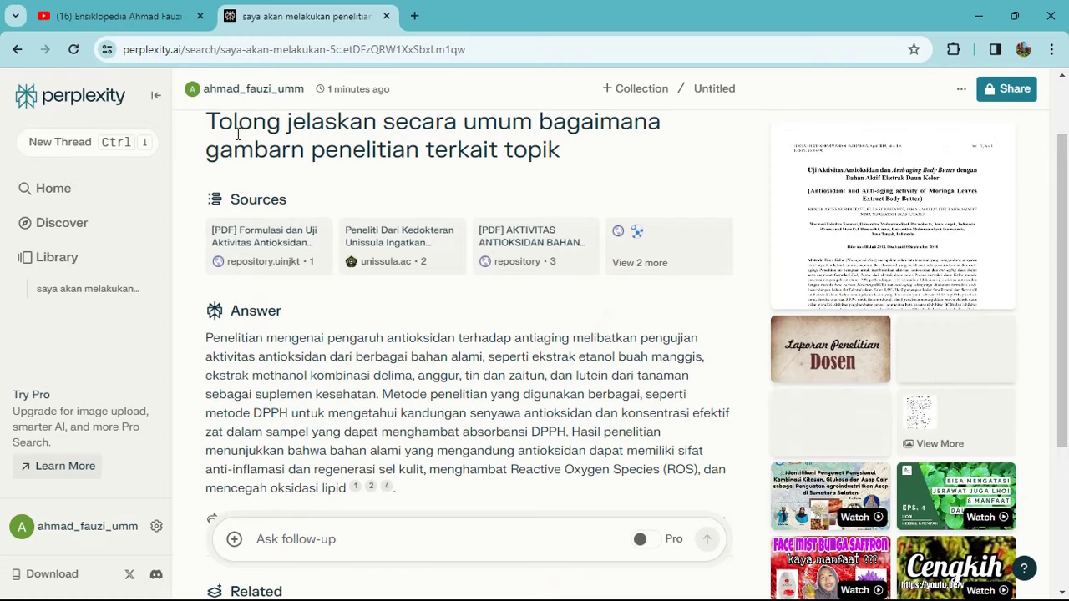
{"action": "scroll", "coordinate": [346, 249], "scroll_direction": "down", "scroll_amount": 3}
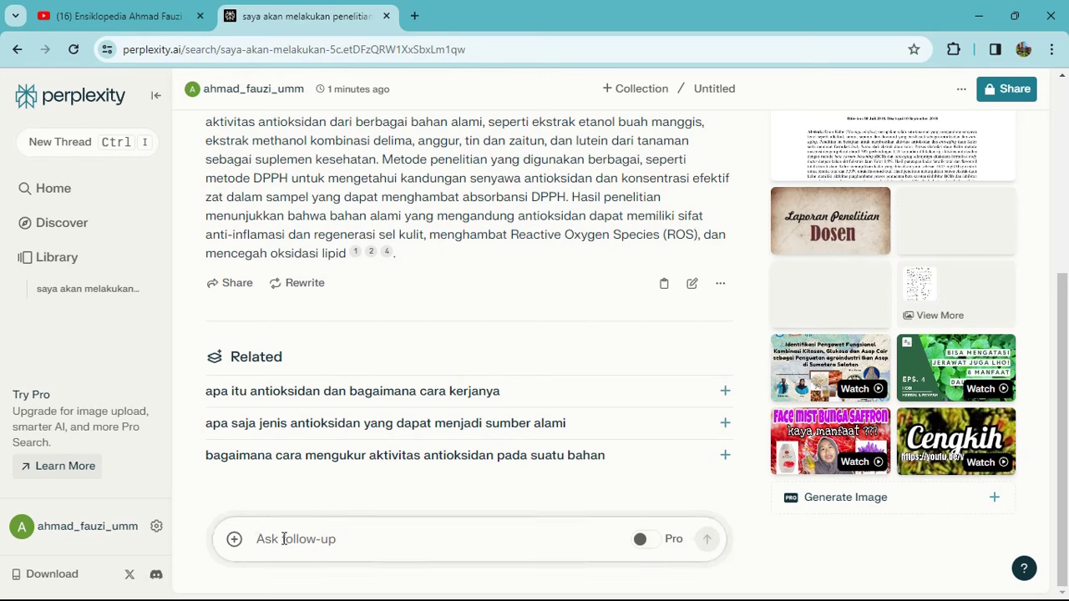
{"action": "type", "text": "apa permasalahn"}
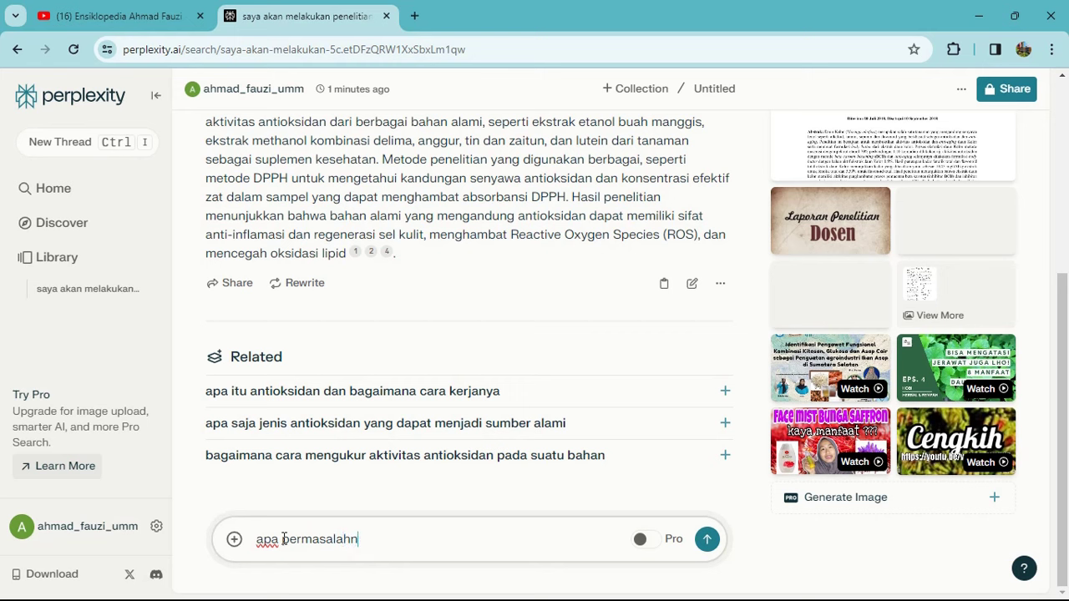
{"action": "key", "text": "BackSpace"}
{"action": "type", "text": "an yang biasanya "}
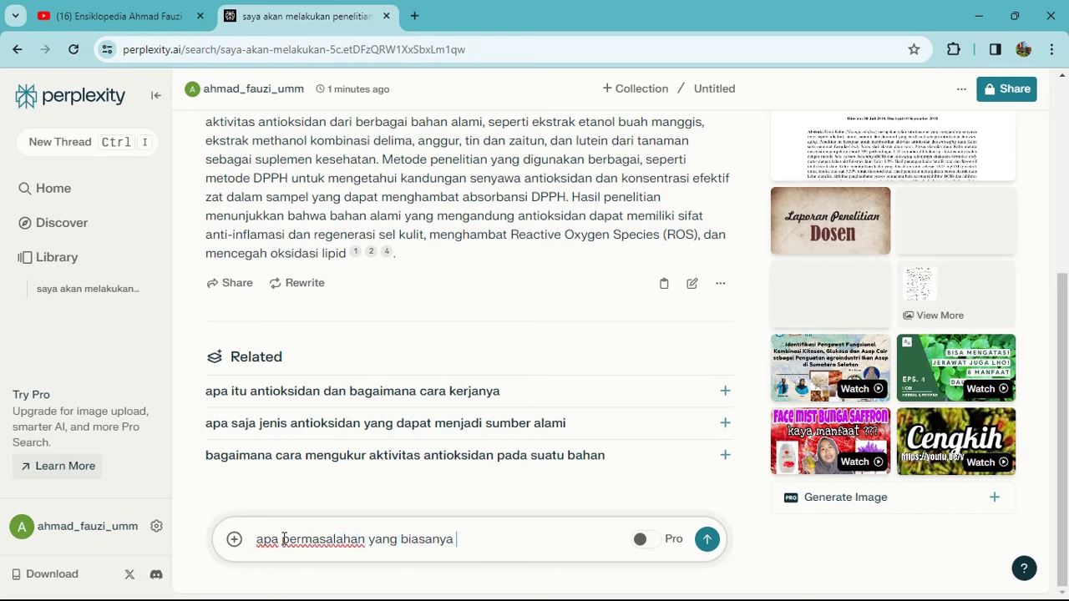
{"action": "type", "text": "terjadi di masya"}
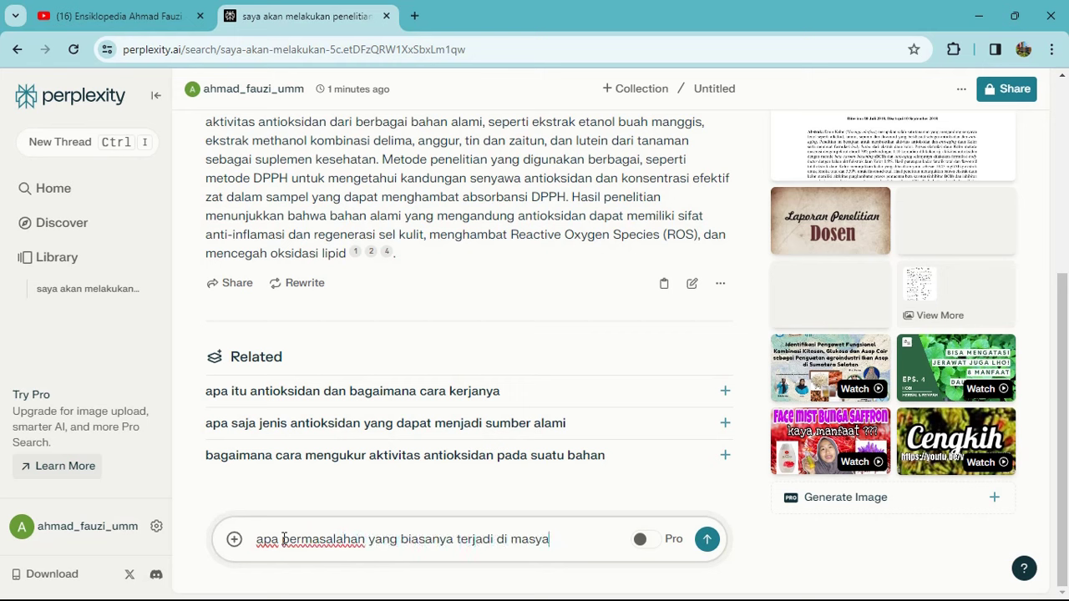
{"action": "type", "text": "rakat terkait "}
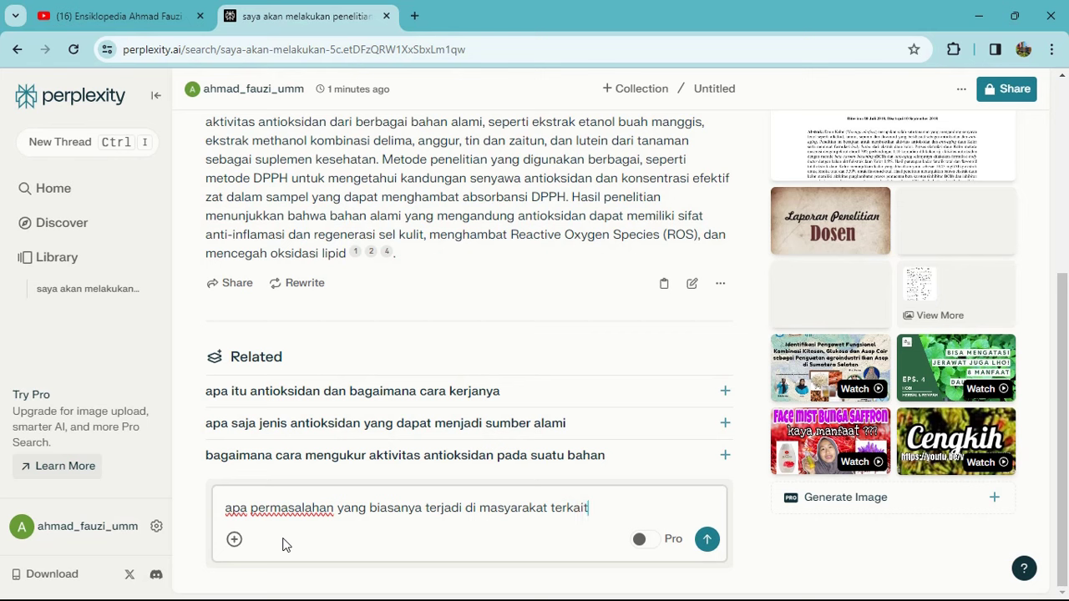
{"action": "type", "text": "anti"}
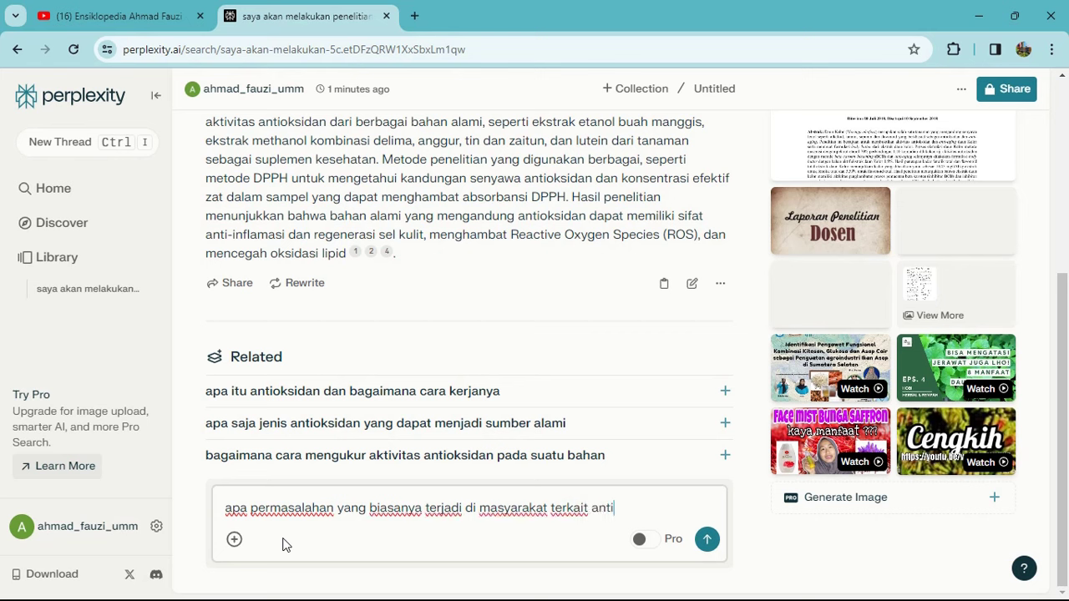
{"action": "type", "text": "ok"}
{"action": "key", "text": "BackSpace"}
{"action": "key", "text": "BackSpace"}
{"action": "key", "text": "BackSpace"}
{"action": "key", "text": "BackSpace"}
{"action": "key", "text": "BackSpace"}
{"action": "key", "text": "BackSpace"}
{"action": "type", "text": "penuaan"}
{"action": "key", "text": "Return"}
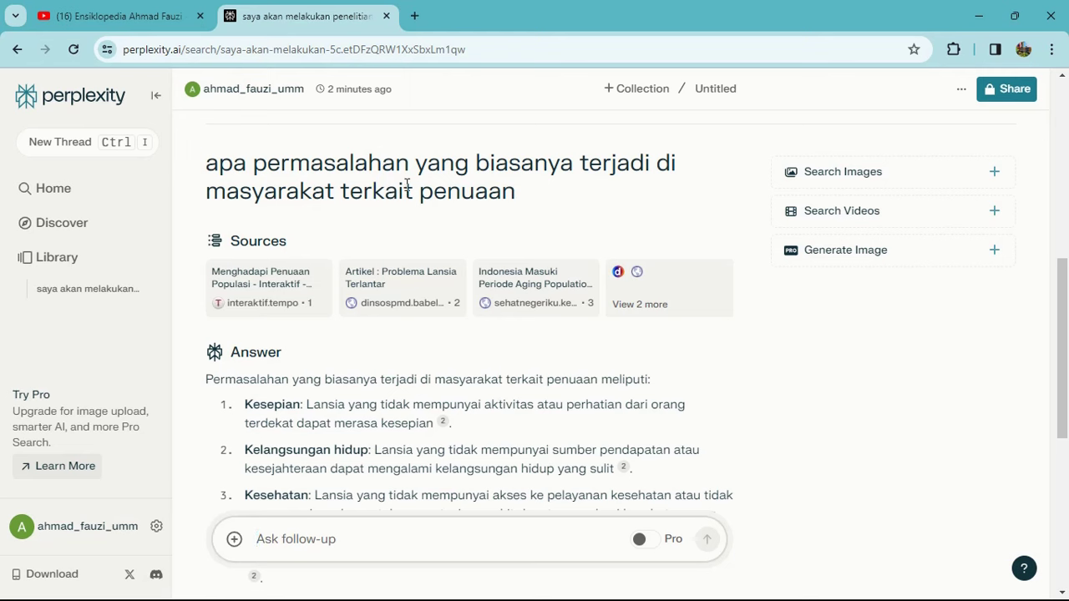
- Check the wording of the follow-up question and look through the full list of sources for its answer
{"action": "left_click_drag", "start_coordinate": [253, 170], "coordinate": [408, 175]}
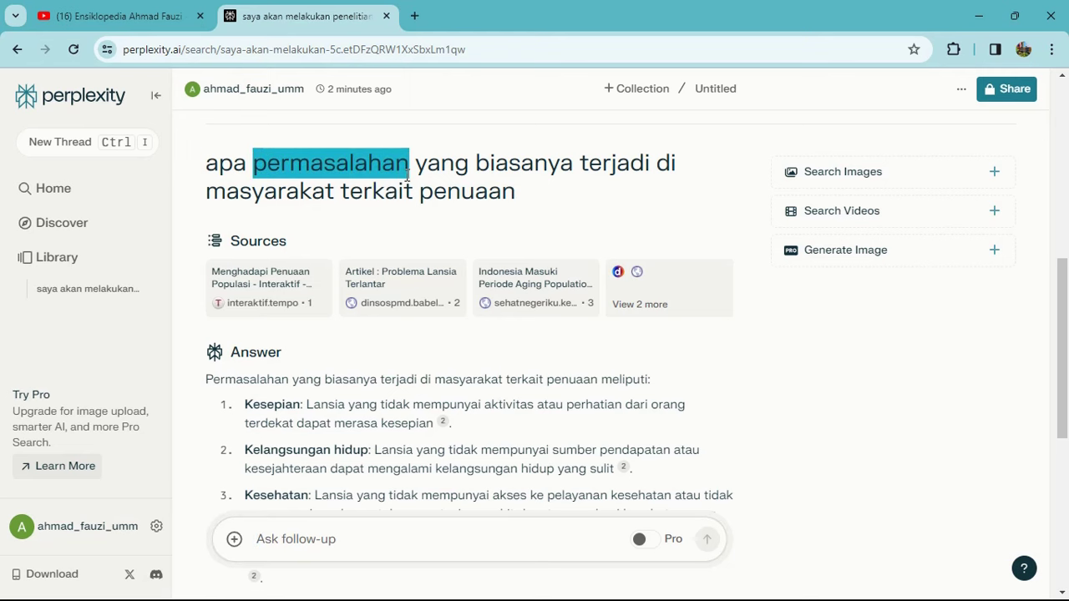
{"action": "left_click", "coordinate": [421, 192]}
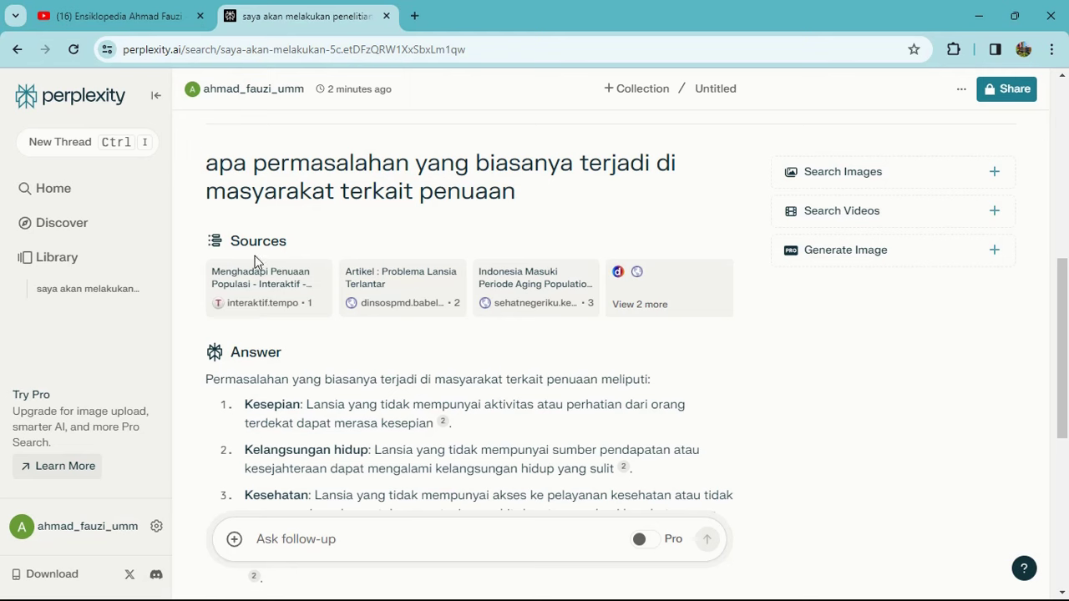
{"action": "left_click", "coordinate": [644, 289]}
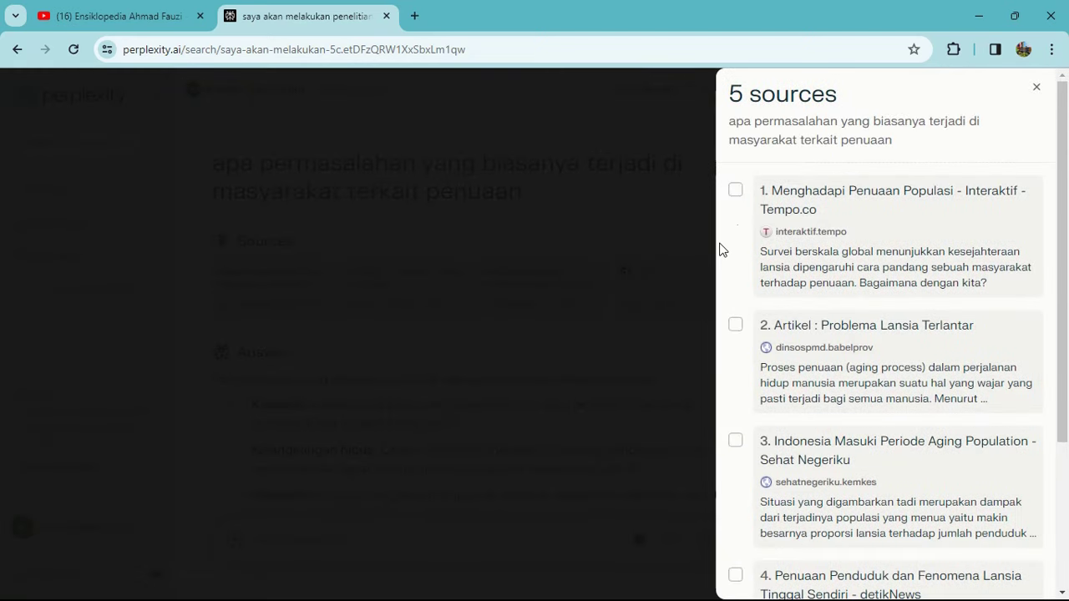
{"action": "scroll", "coordinate": [840, 301], "scroll_direction": "down", "scroll_amount": 1}
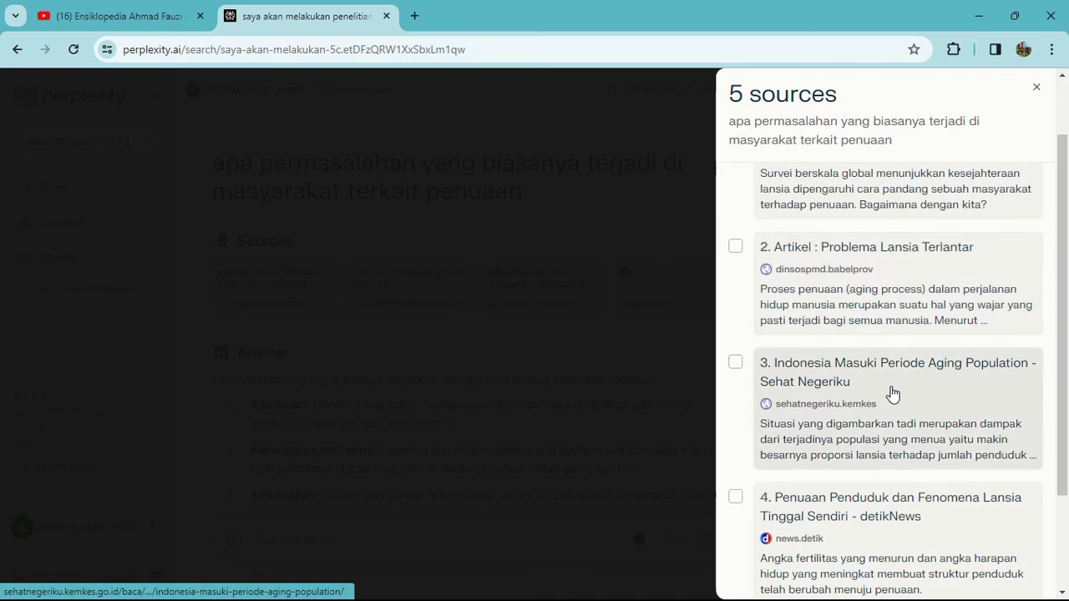
{"action": "scroll", "coordinate": [890, 391], "scroll_direction": "down", "scroll_amount": 1}
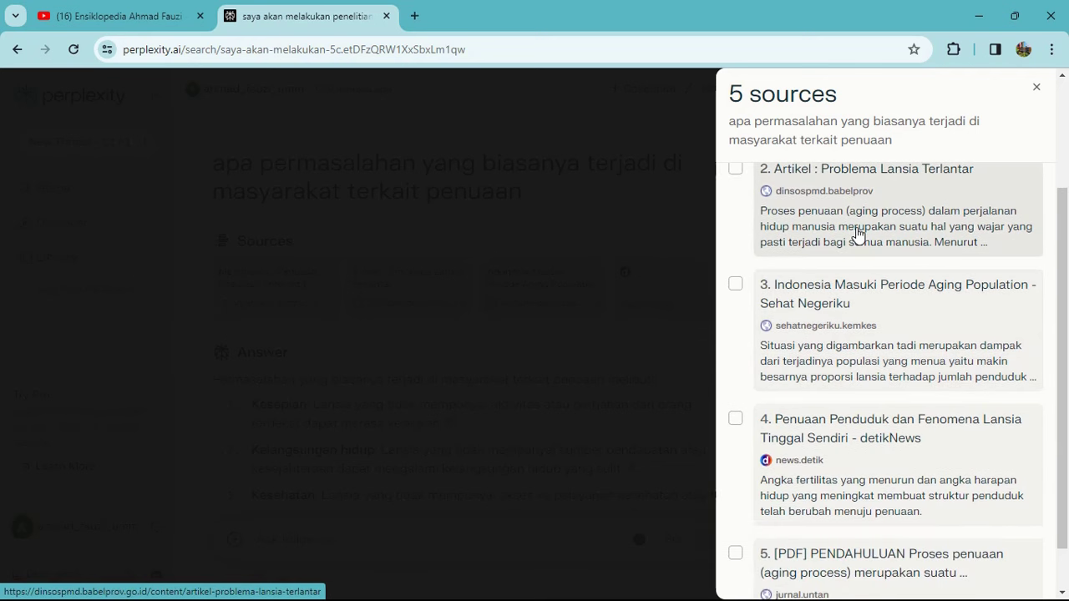
{"action": "scroll", "coordinate": [949, 342], "scroll_direction": "down", "scroll_amount": 1}
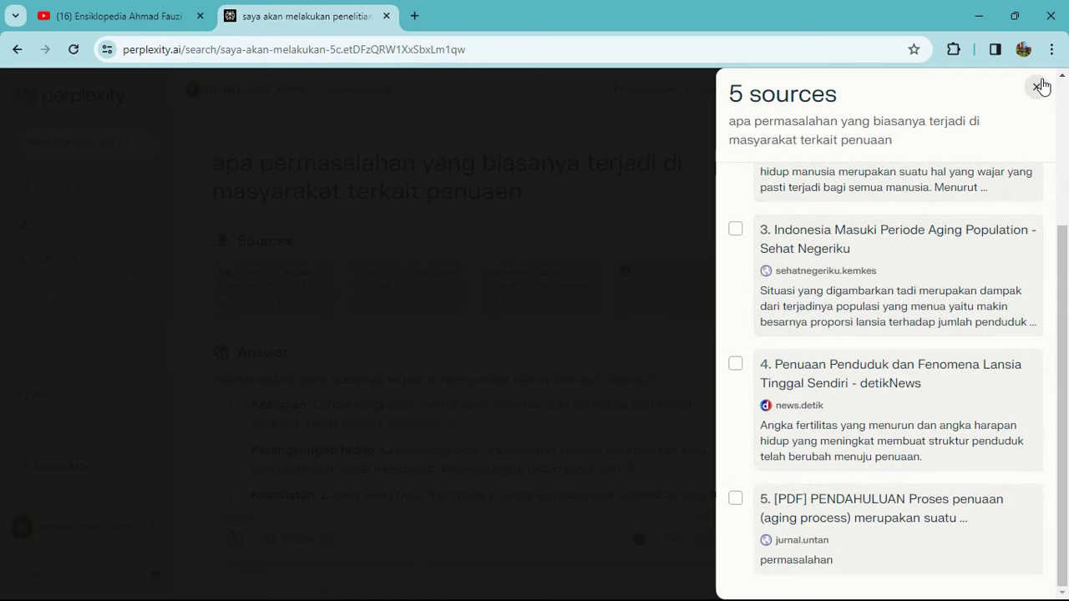
{"action": "left_click", "coordinate": [1037, 87]}
- Read the answer on societal problems related to aging and return to the thread's first question
{"action": "scroll", "coordinate": [417, 317], "scroll_direction": "down", "scroll_amount": 2}
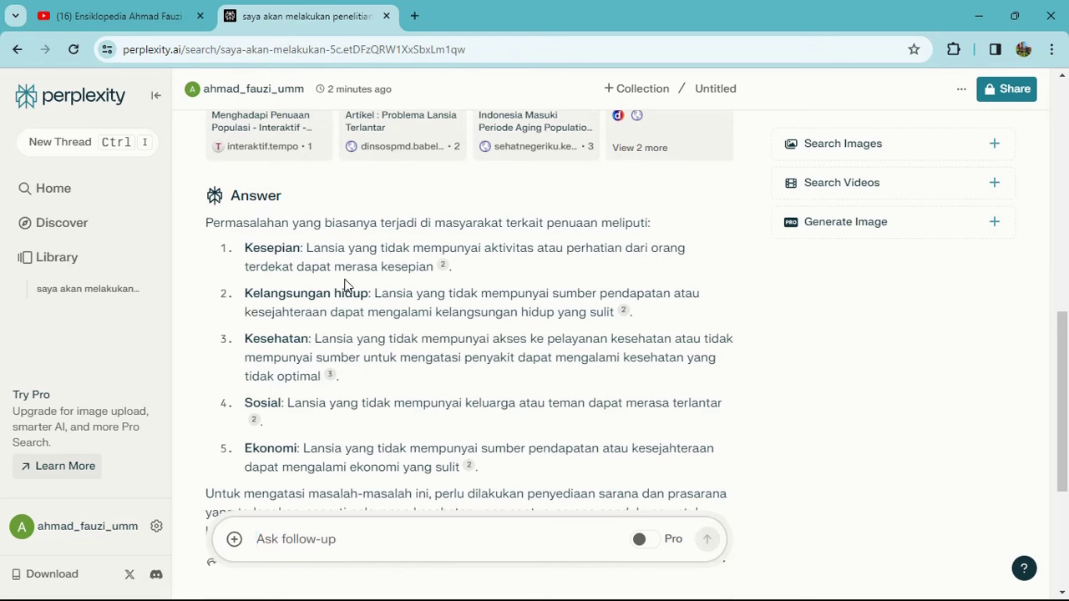
{"action": "scroll", "coordinate": [346, 286], "scroll_direction": "down", "scroll_amount": 1}
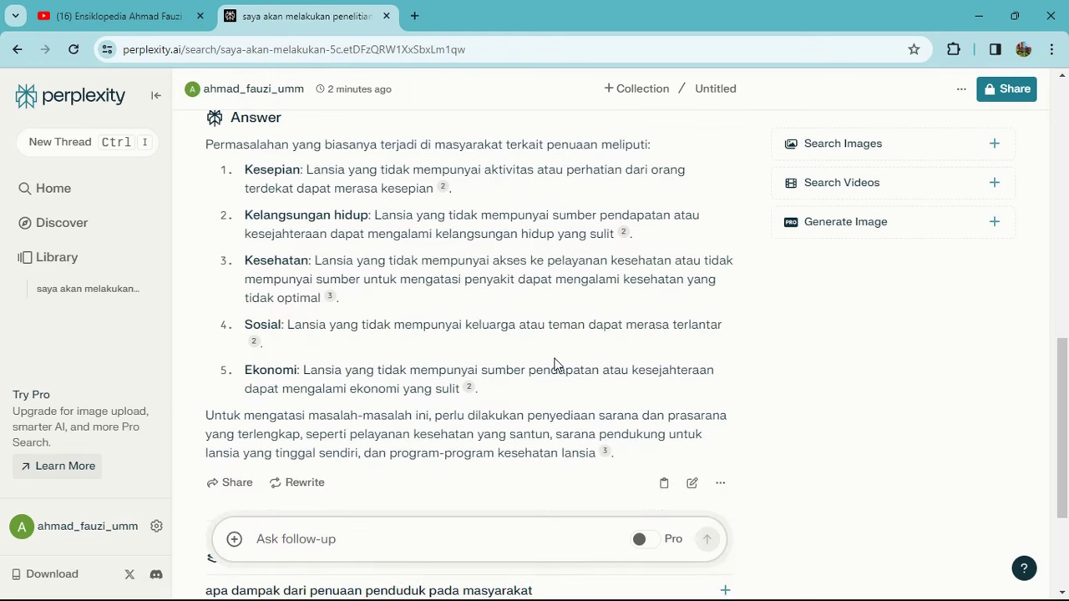
{"action": "scroll", "coordinate": [353, 175], "scroll_direction": "up", "scroll_amount": 8}
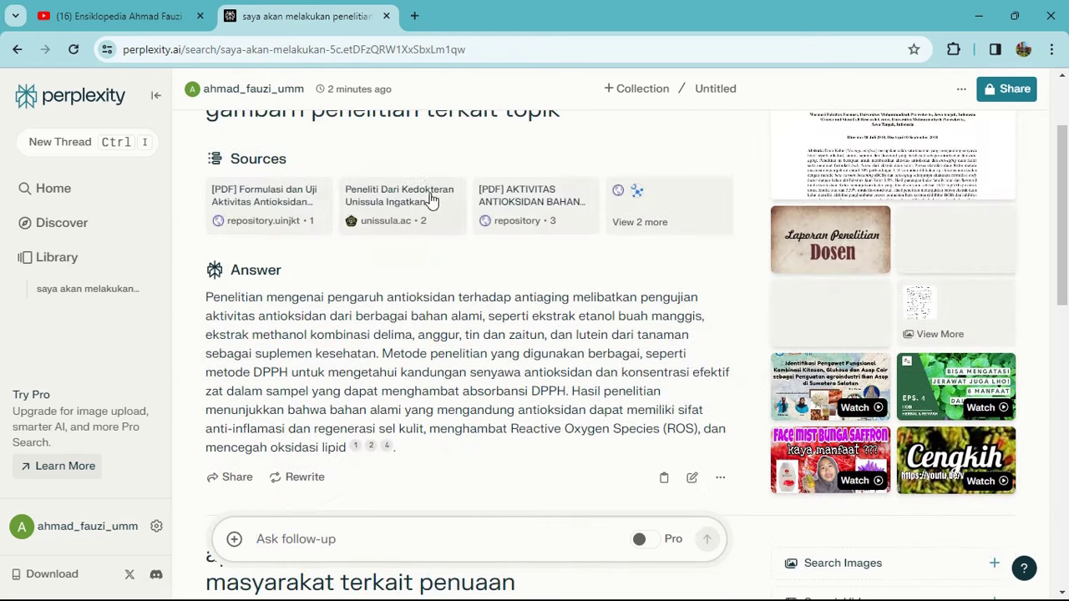
{"action": "scroll", "coordinate": [427, 197], "scroll_direction": "up", "scroll_amount": 2}
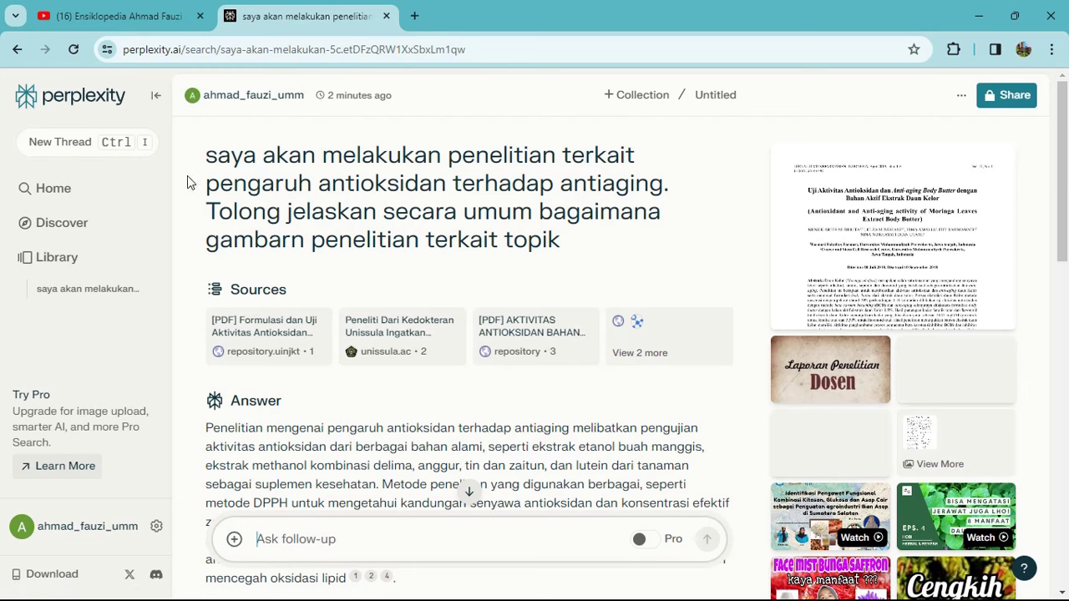
- Start a new thread with its search focus set to Academic
{"action": "left_click", "coordinate": [81, 148]}
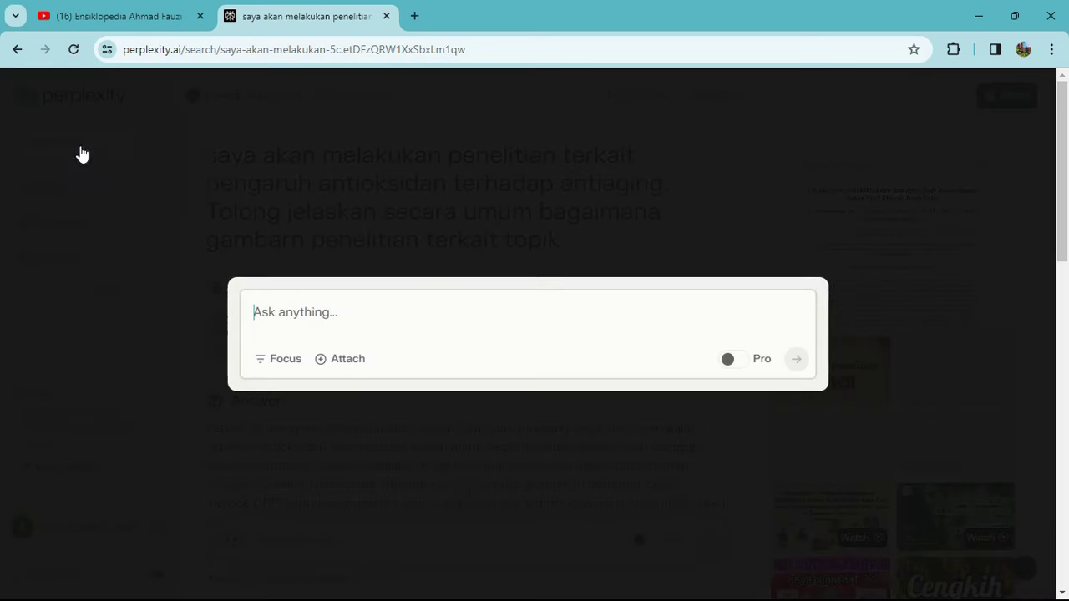
{"action": "left_click", "coordinate": [266, 361]}
{"action": "left_click", "coordinate": [426, 403]}
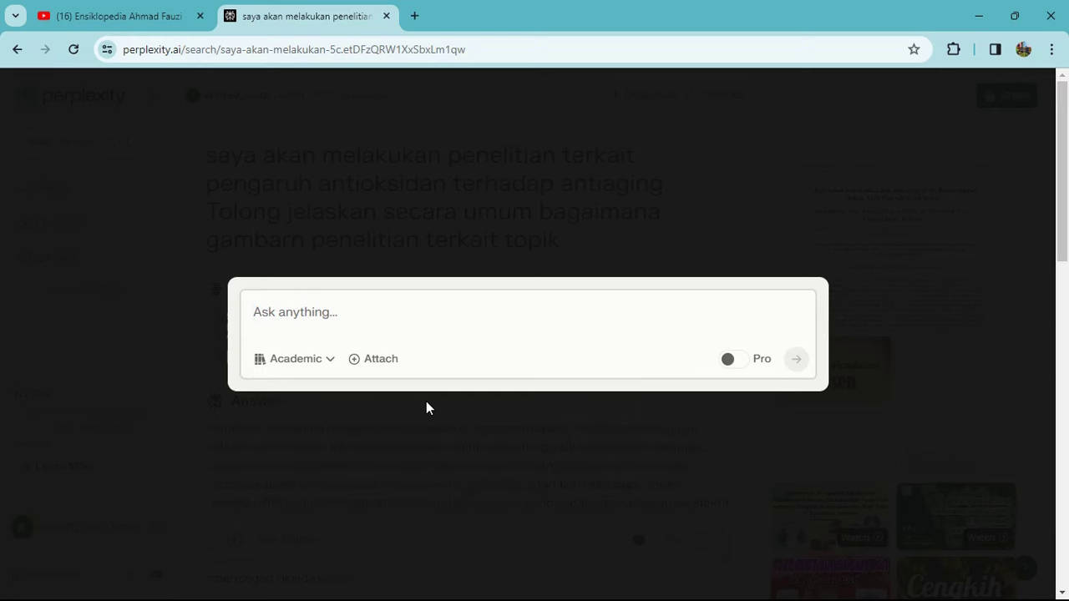
- Enable Pro and submit a prompt asking it to find scientific references on health misinformation among the public and explain their main information
{"action": "left_click", "coordinate": [739, 363]}
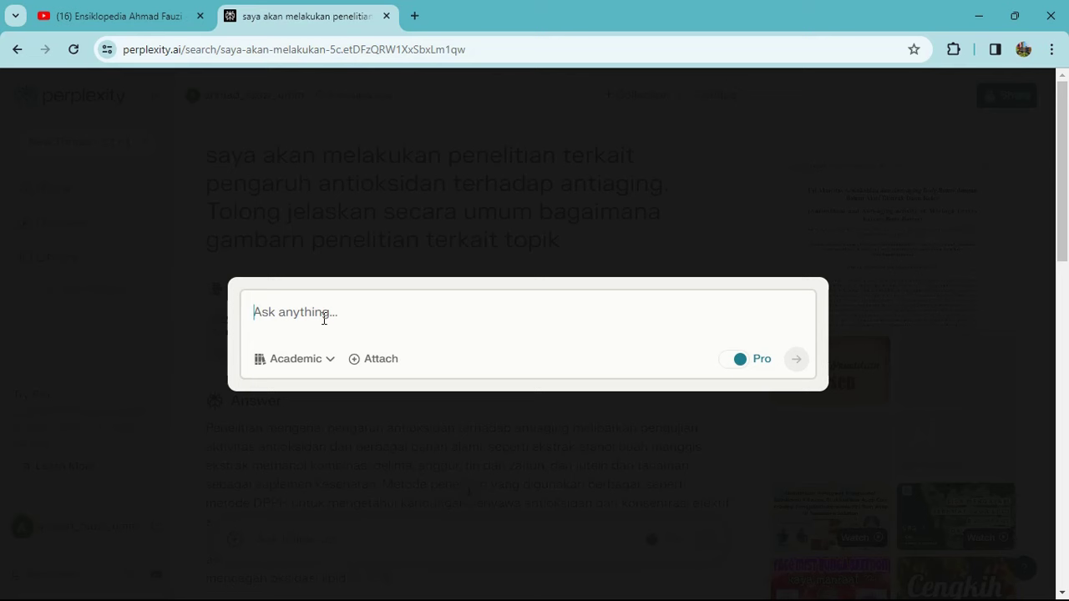
{"action": "type", "text": "I will conduct research on the level of misinformation about health among the public. But I'm tired of looking for and understanding scientific references related to this topic. Now please find these references and explain the main information from the various references"}
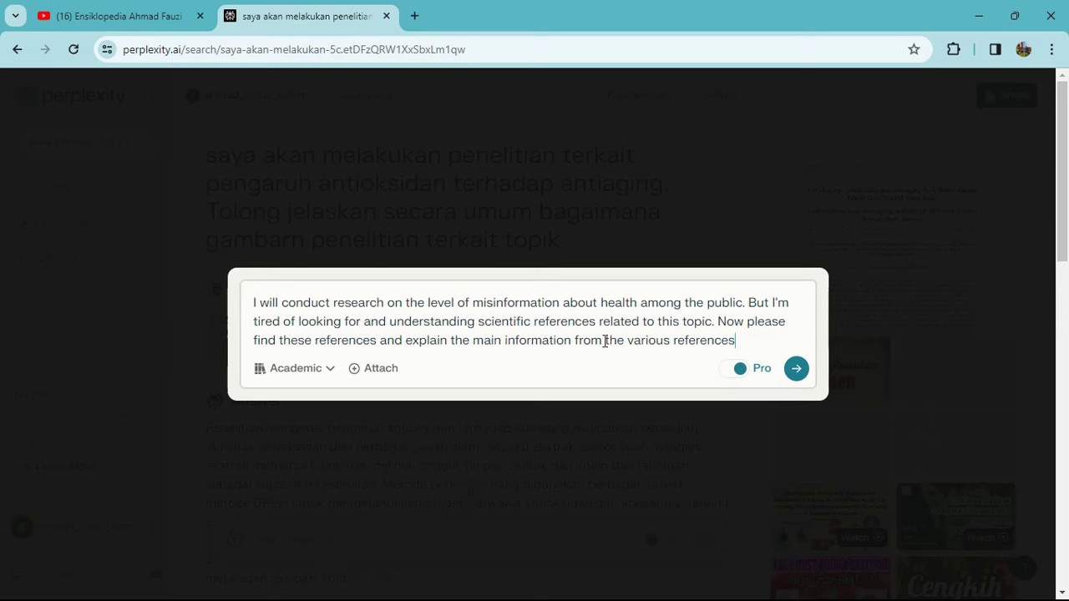
{"action": "left_click", "coordinate": [797, 370]}
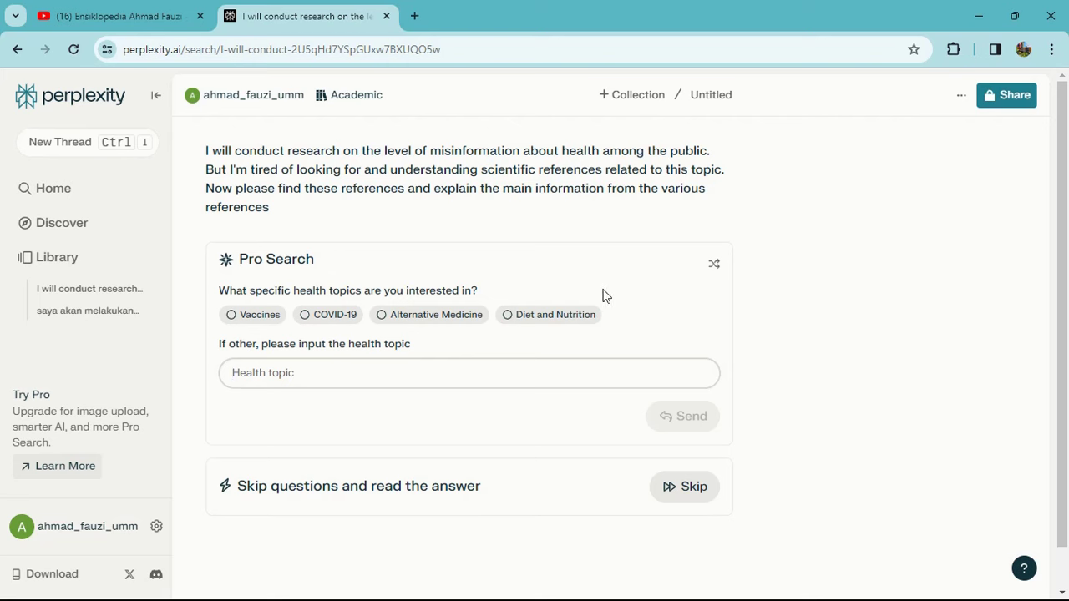
- Choose Vaccines as the specific health topic in the Pro Search clarifying question and send the response
{"action": "scroll", "coordinate": [552, 259], "scroll_direction": "down", "scroll_amount": 1}
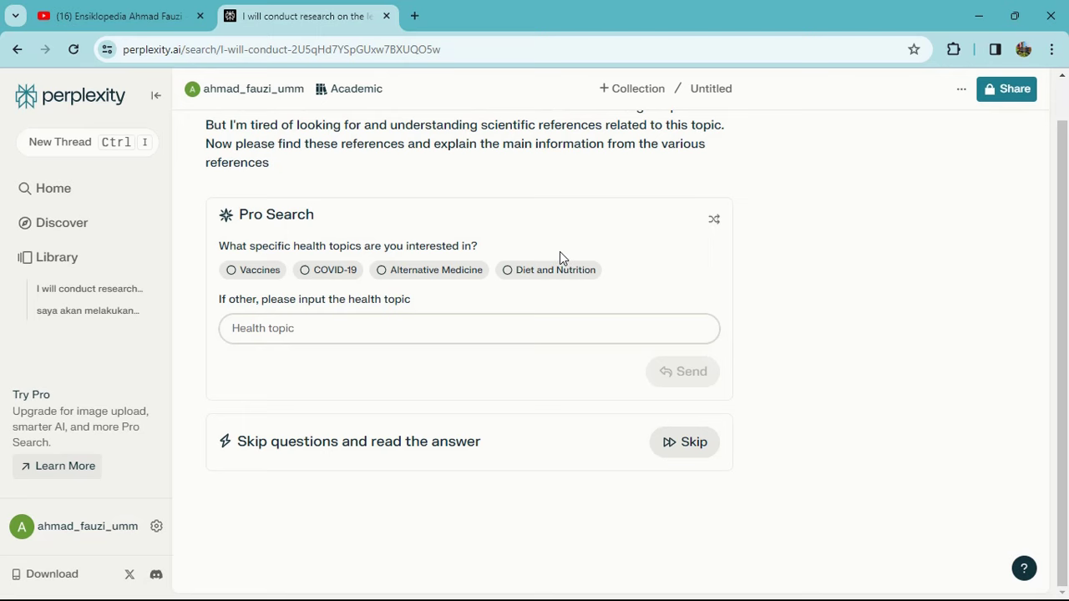
{"action": "scroll", "coordinate": [559, 252], "scroll_direction": "up", "scroll_amount": 1}
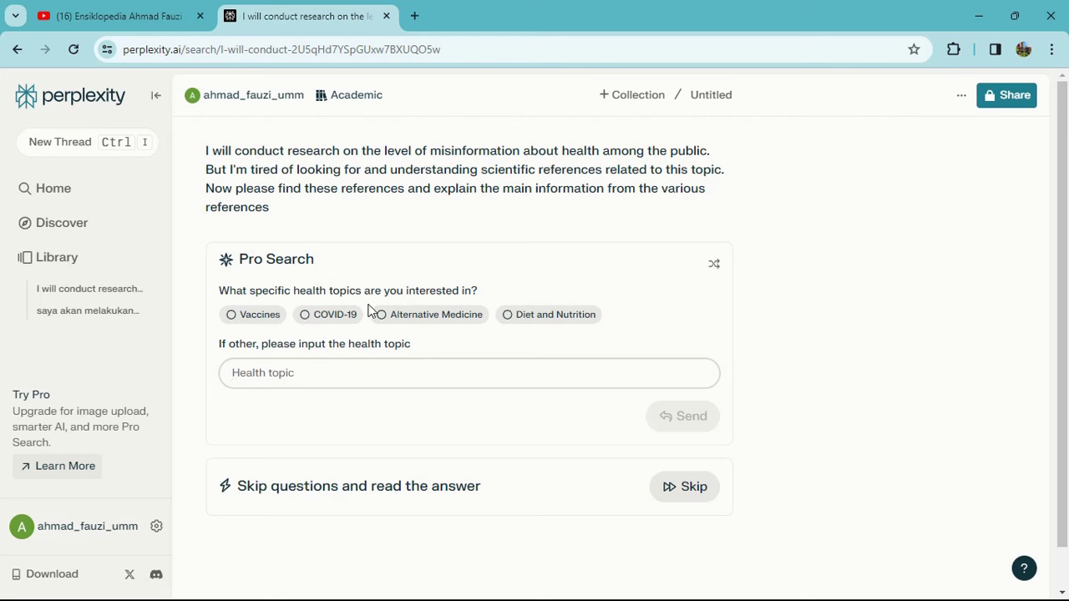
{"action": "left_click", "coordinate": [268, 321]}
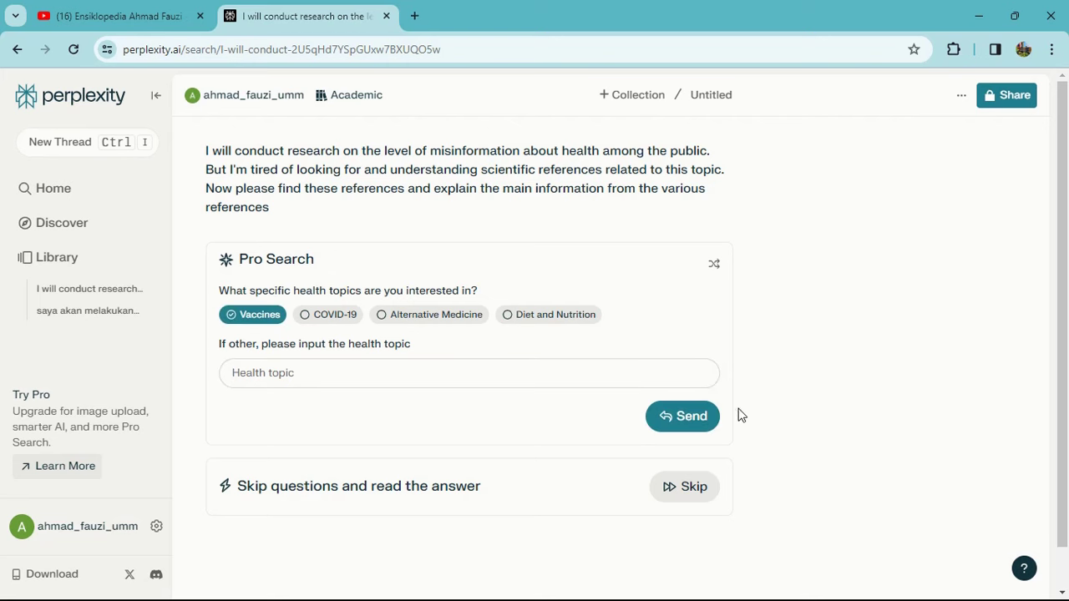
{"action": "left_click", "coordinate": [691, 415]}
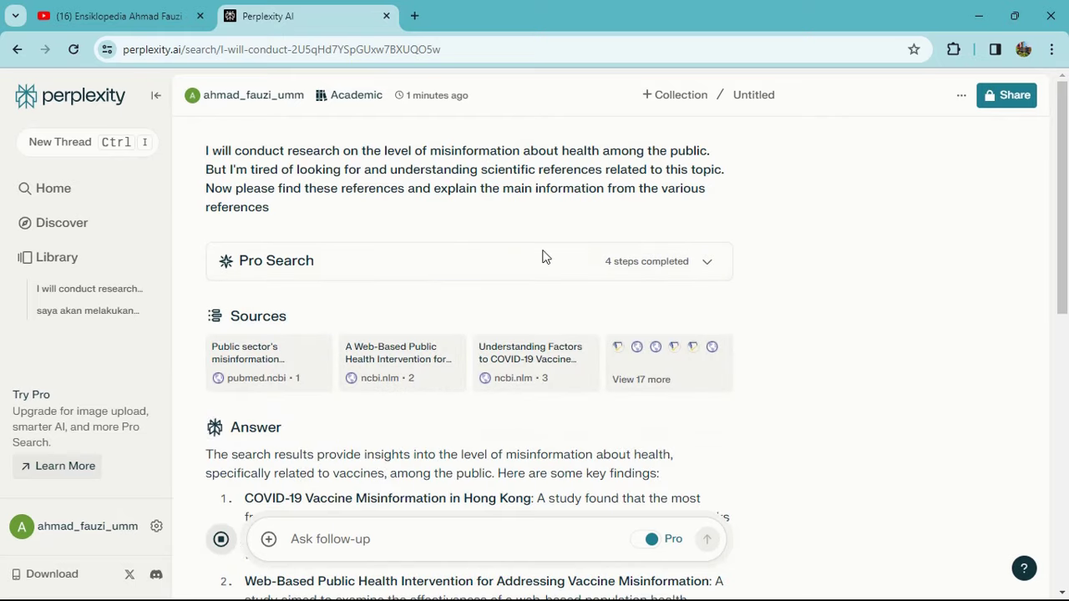
- Expand the completed Pro Search steps and review how the question was processed and which web searches were run
{"action": "left_click", "coordinate": [697, 262]}
{"action": "scroll", "coordinate": [301, 310], "scroll_direction": "down", "scroll_amount": 1}
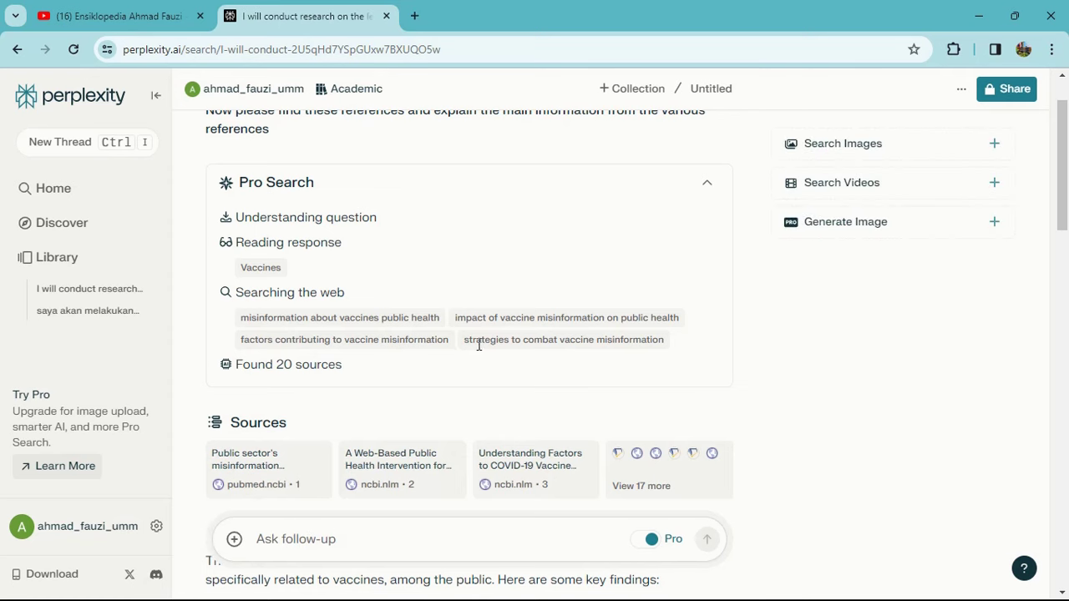
{"action": "scroll", "coordinate": [499, 335], "scroll_direction": "up", "scroll_amount": 1}
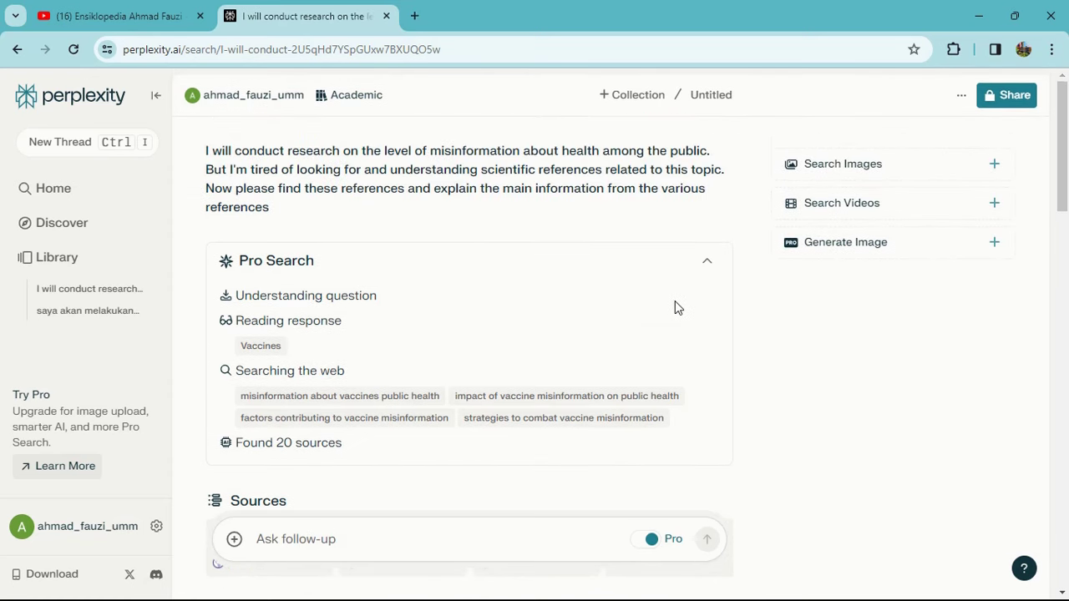
{"action": "scroll", "coordinate": [568, 320], "scroll_direction": "down", "scroll_amount": 2}
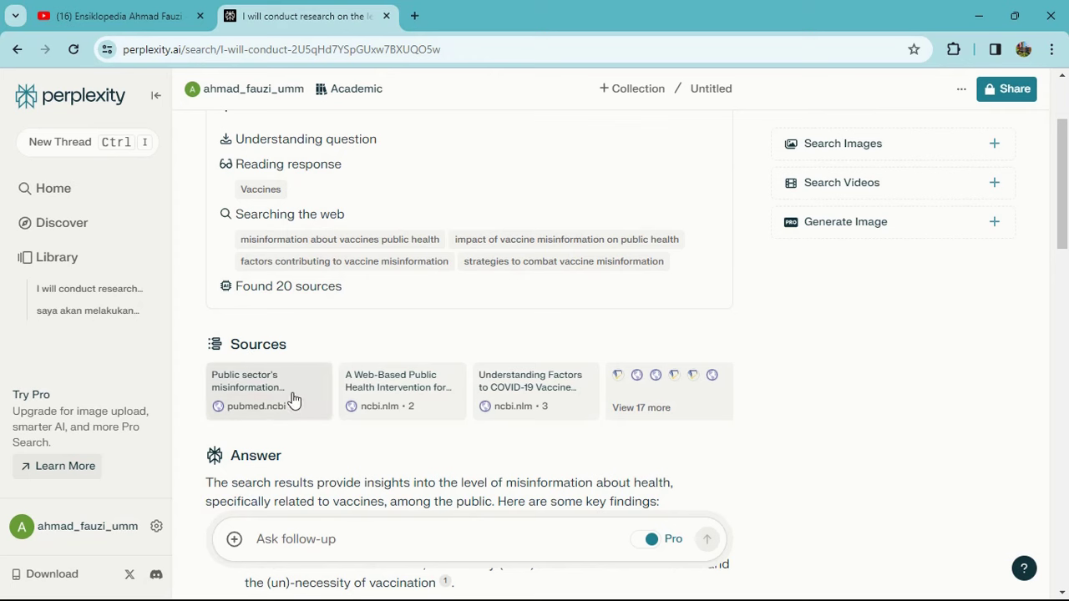
- Look through the full list of sources for the health misinformation answer and close it
{"action": "left_click", "coordinate": [648, 406]}
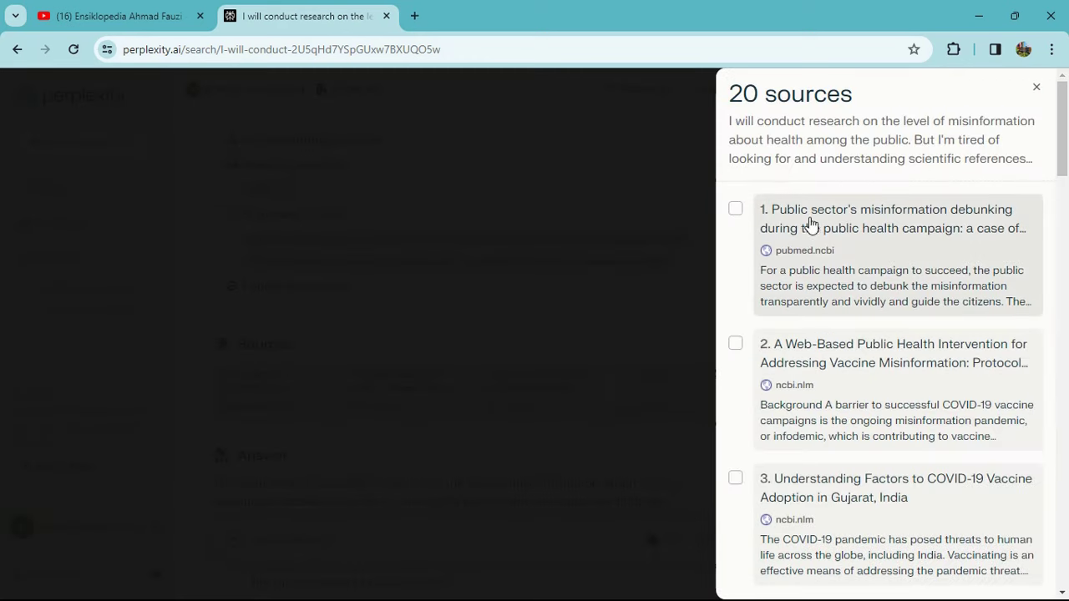
{"action": "scroll", "coordinate": [858, 268], "scroll_direction": "down", "scroll_amount": 8}
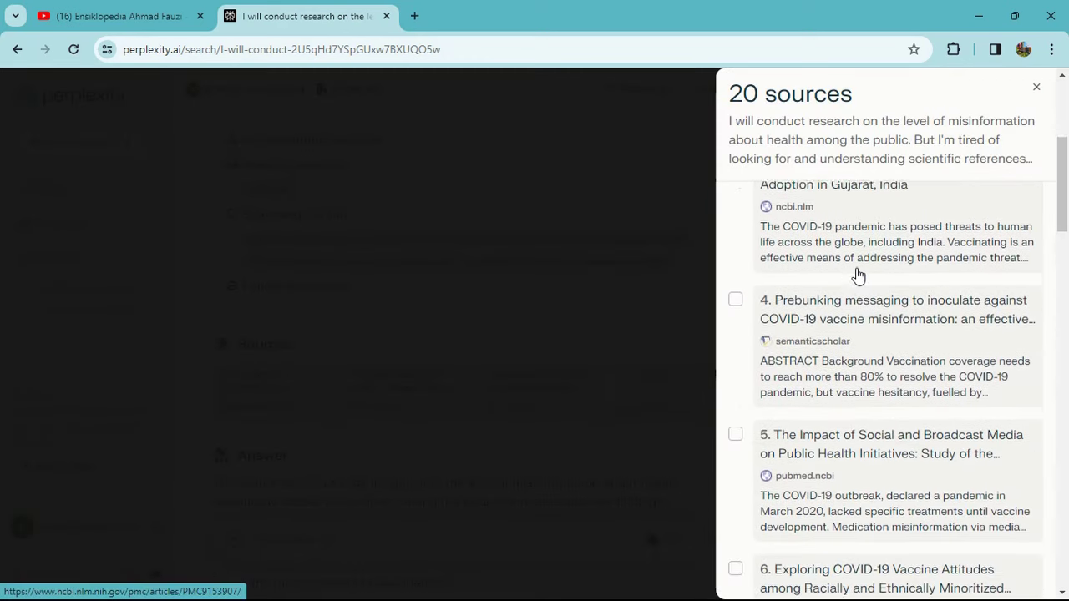
{"action": "scroll", "coordinate": [855, 284], "scroll_direction": "down", "scroll_amount": 3}
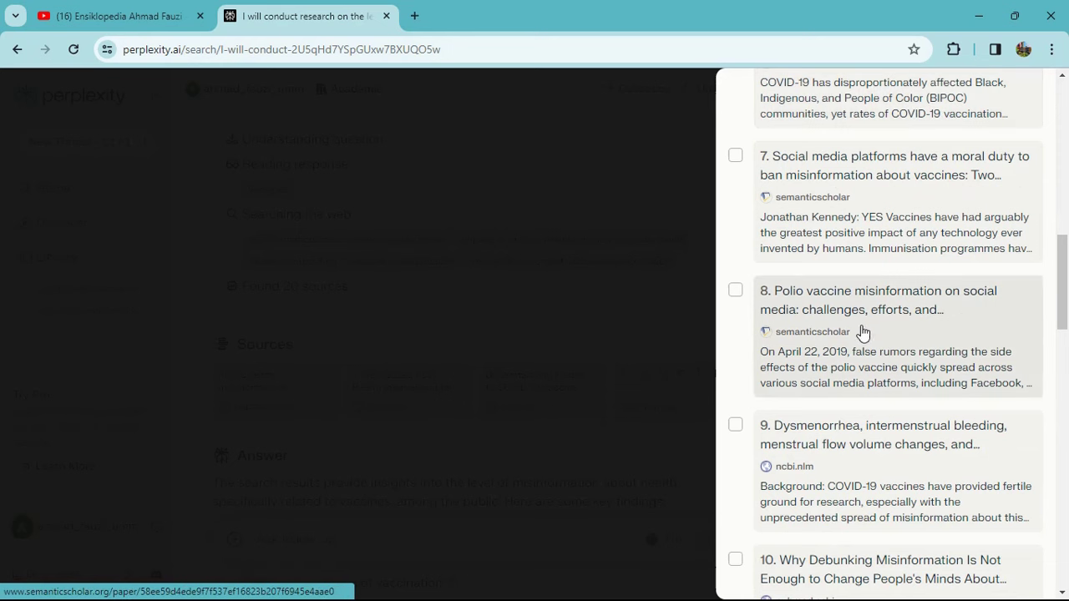
{"action": "scroll", "coordinate": [874, 326], "scroll_direction": "up", "scroll_amount": 10}
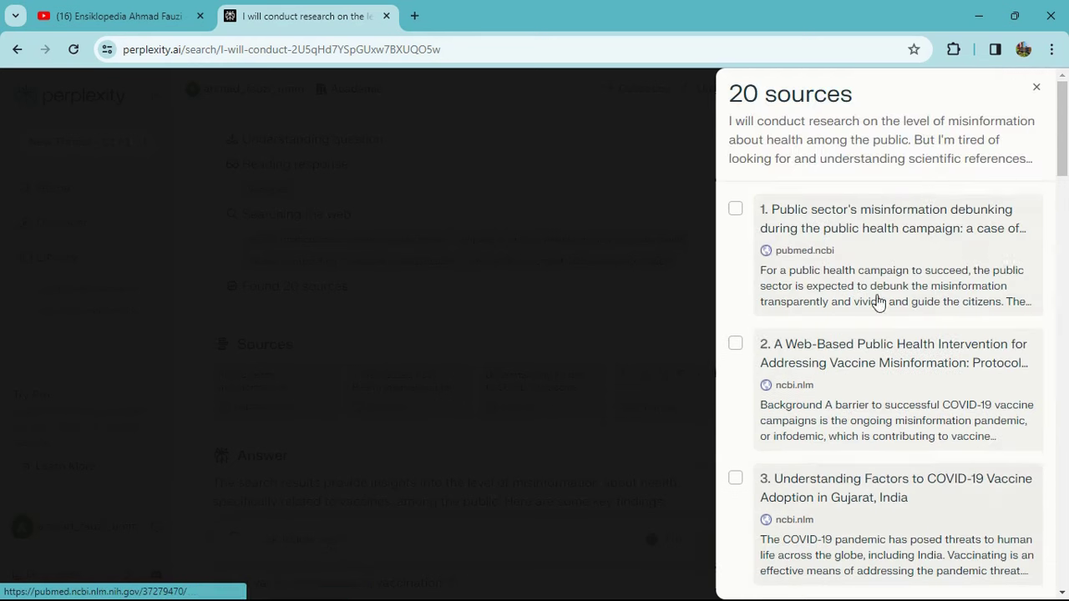
{"action": "left_click", "coordinate": [1036, 89]}
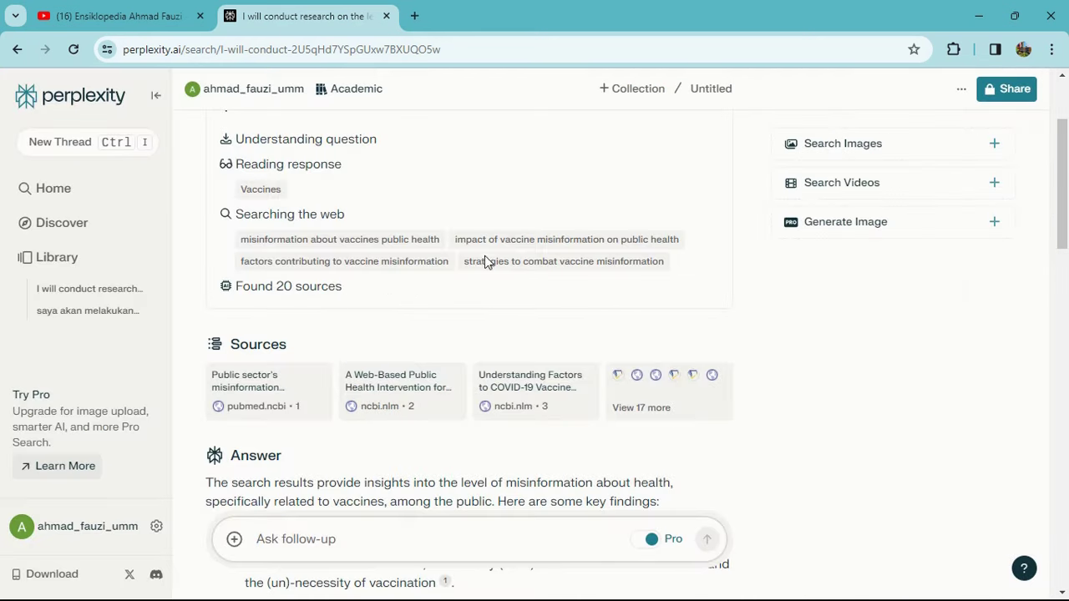
- Read through the answer's numbered key findings on vaccine misinformation, checking their citations and the related questions
{"action": "scroll", "coordinate": [501, 281], "scroll_direction": "down", "scroll_amount": 3}
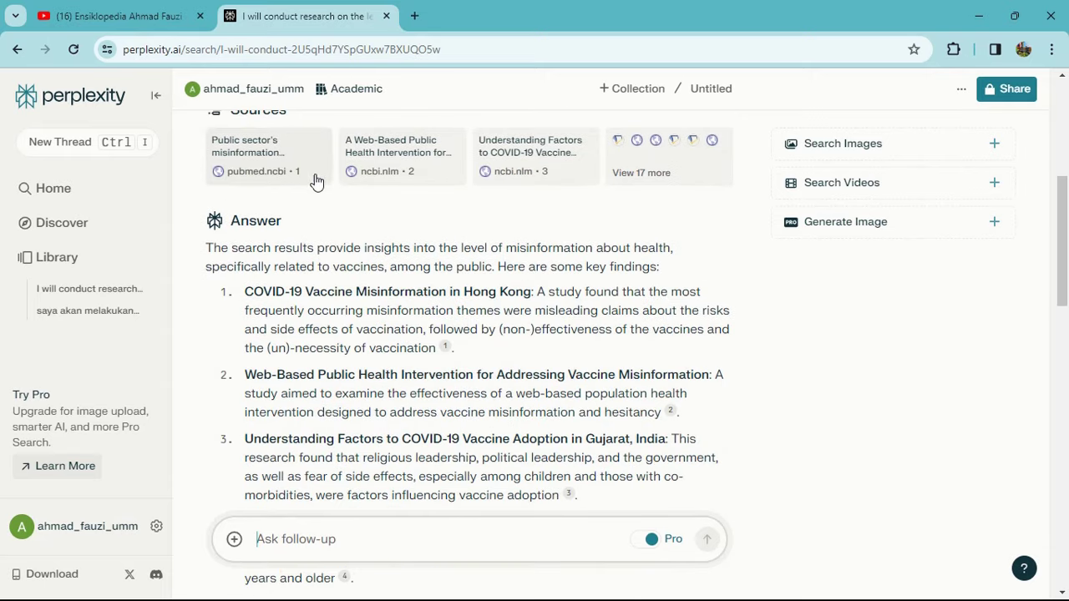
{"action": "scroll", "coordinate": [387, 285], "scroll_direction": "down", "scroll_amount": 1}
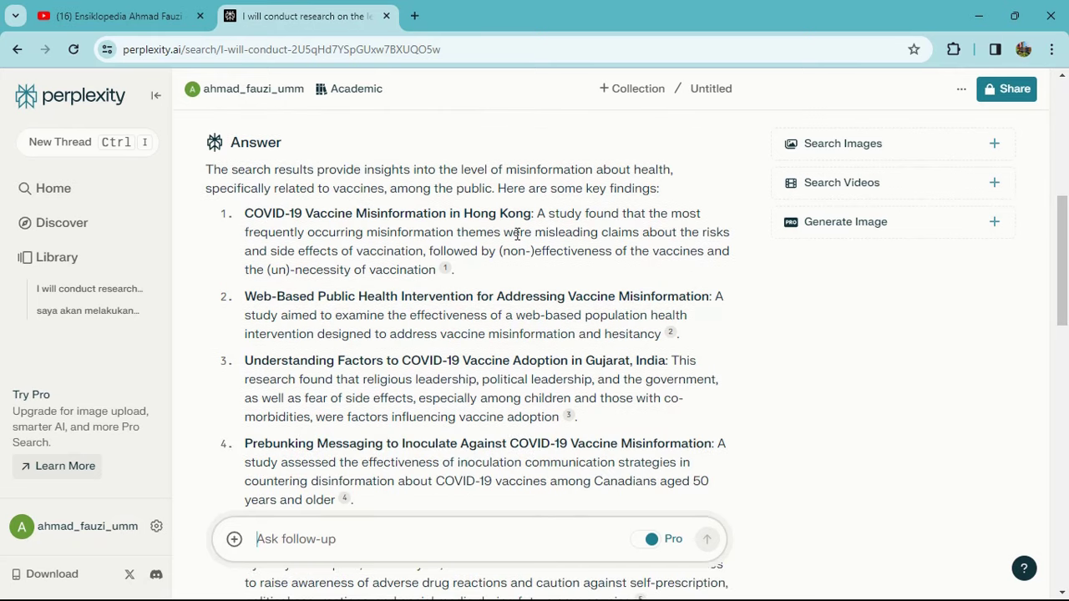
{"action": "scroll", "coordinate": [516, 235], "scroll_direction": "down", "scroll_amount": 2}
{"action": "scroll", "coordinate": [482, 183], "scroll_direction": "down", "scroll_amount": 4}
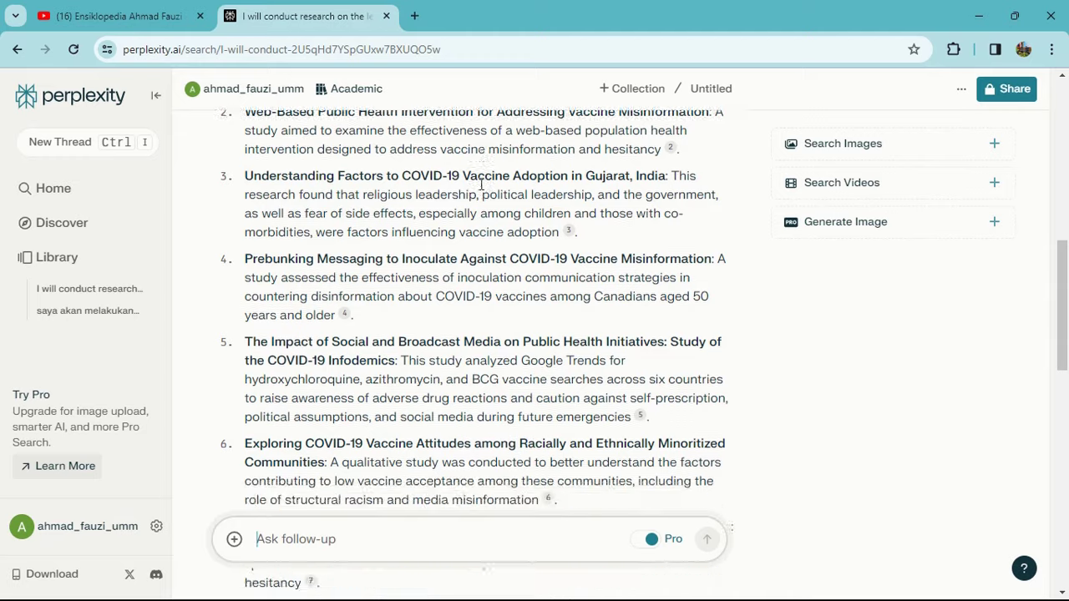
{"action": "scroll", "coordinate": [479, 184], "scroll_direction": "down", "scroll_amount": 7}
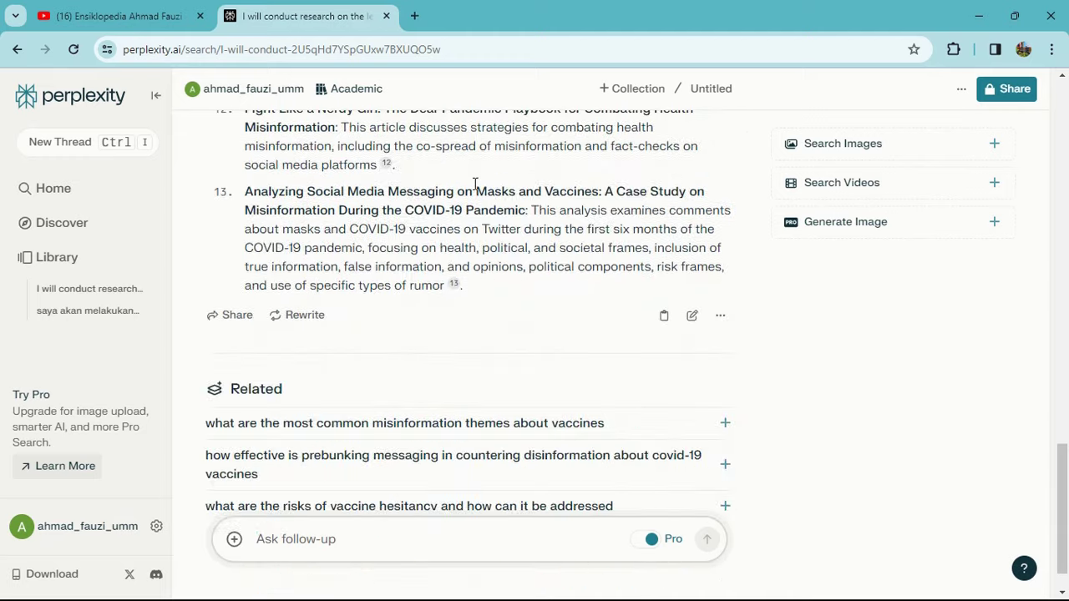
{"action": "scroll", "coordinate": [476, 182], "scroll_direction": "up", "scroll_amount": 9}
{"action": "scroll", "coordinate": [473, 185], "scroll_direction": "up", "scroll_amount": 10}
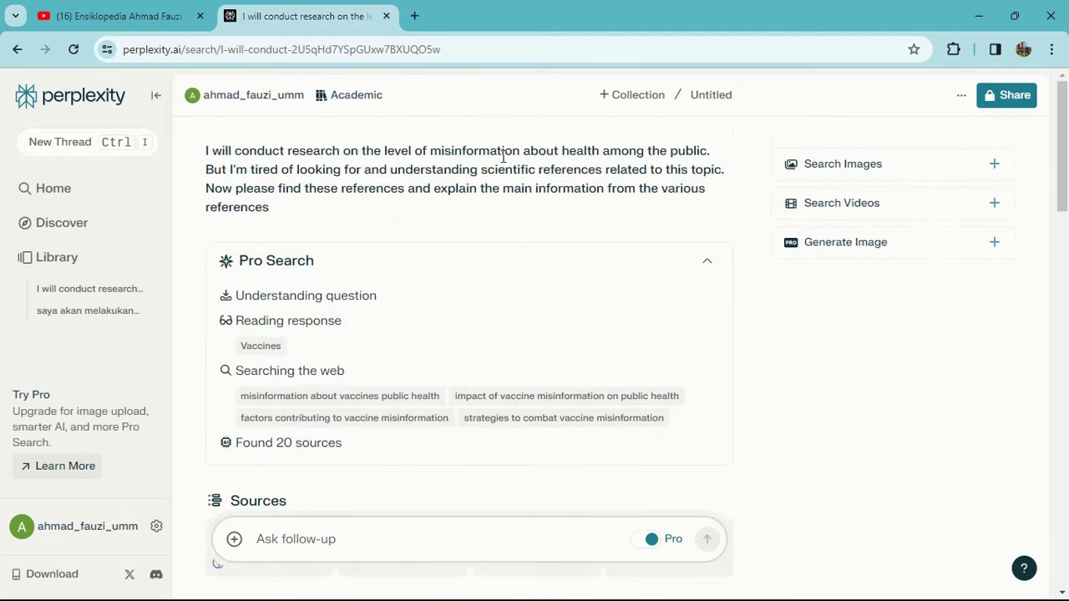
{"action": "scroll", "coordinate": [601, 280], "scroll_direction": "down", "scroll_amount": 1}
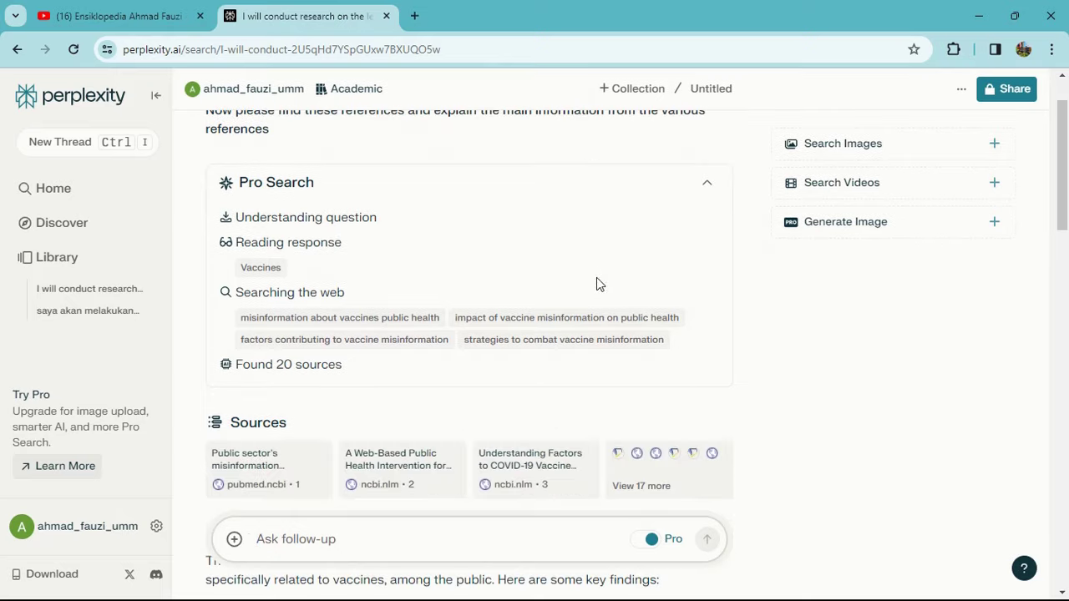
{"action": "scroll", "coordinate": [472, 255], "scroll_direction": "down", "scroll_amount": 10}
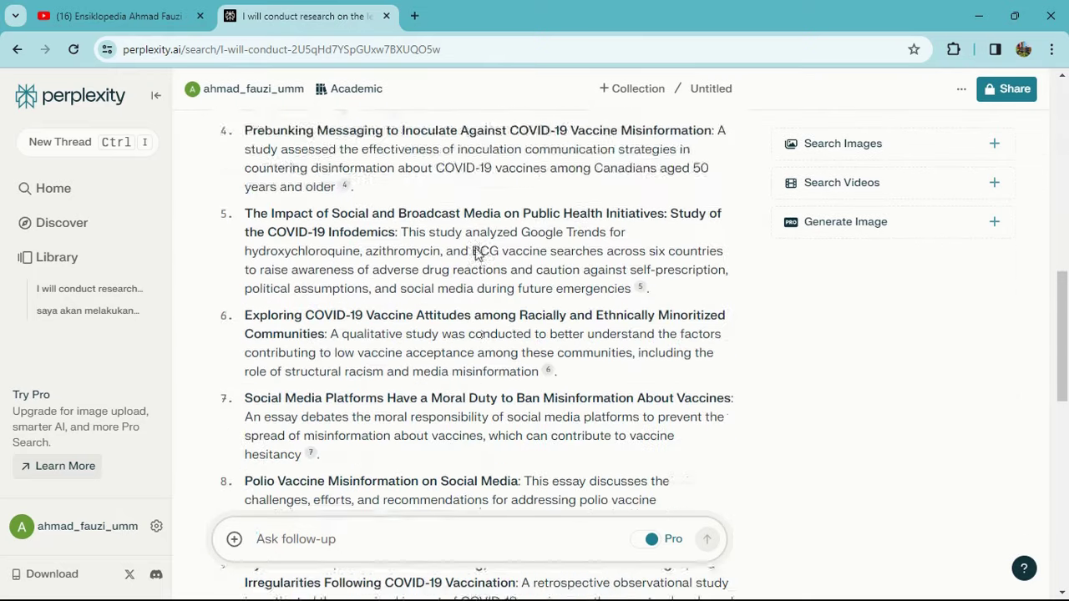
{"action": "scroll", "coordinate": [405, 308], "scroll_direction": "up", "scroll_amount": 2}
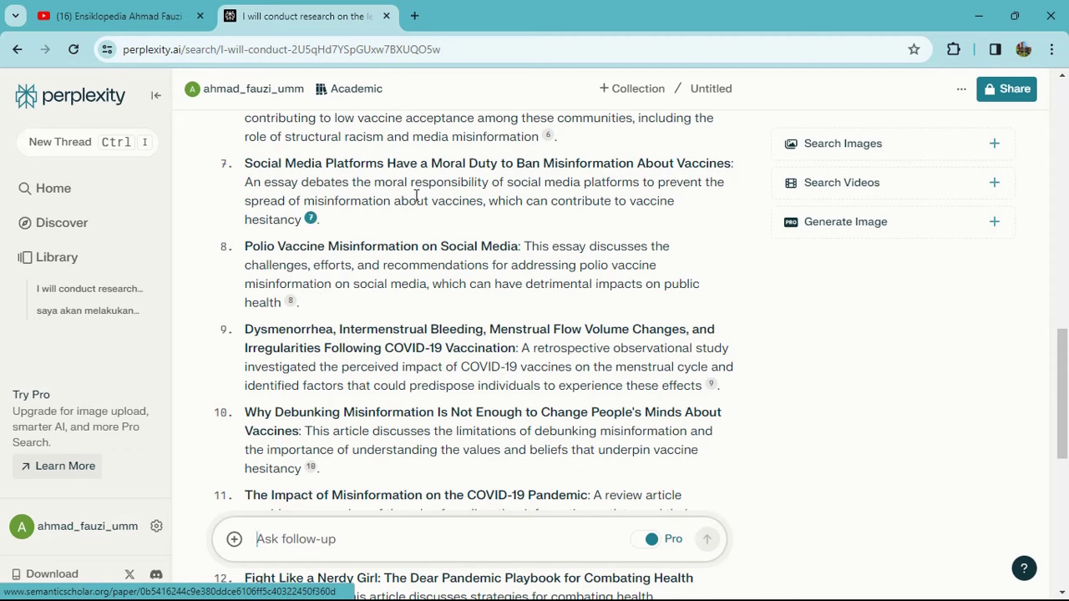
{"action": "scroll", "coordinate": [518, 158], "scroll_direction": "up", "scroll_amount": 6}
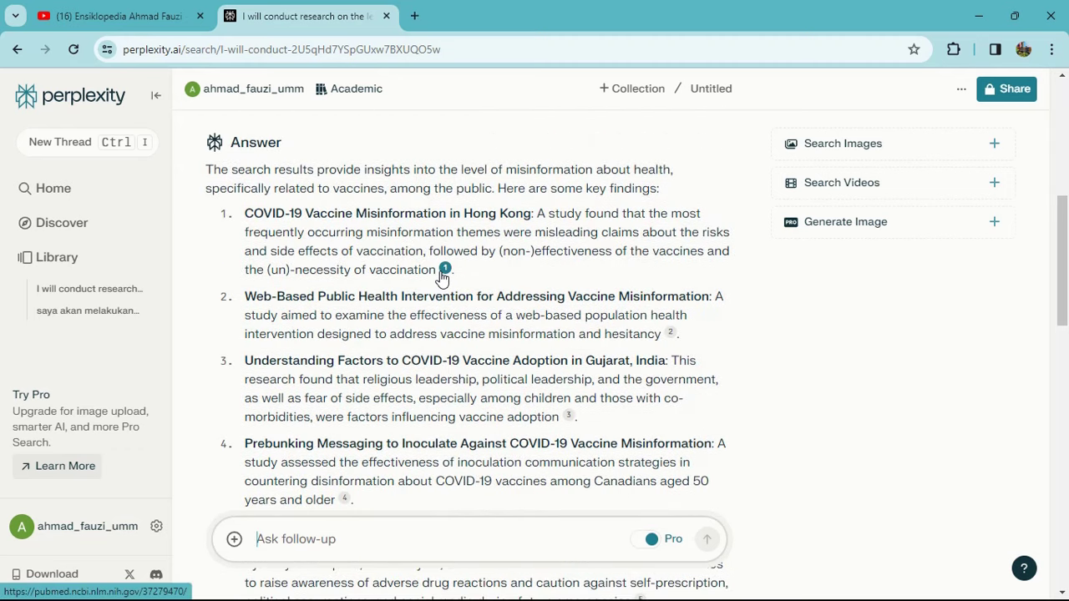
- Open the source cited for the Hong Kong vaccine misinformation finding and check the article's publication year on PubMed
{"action": "left_click", "coordinate": [444, 271]}
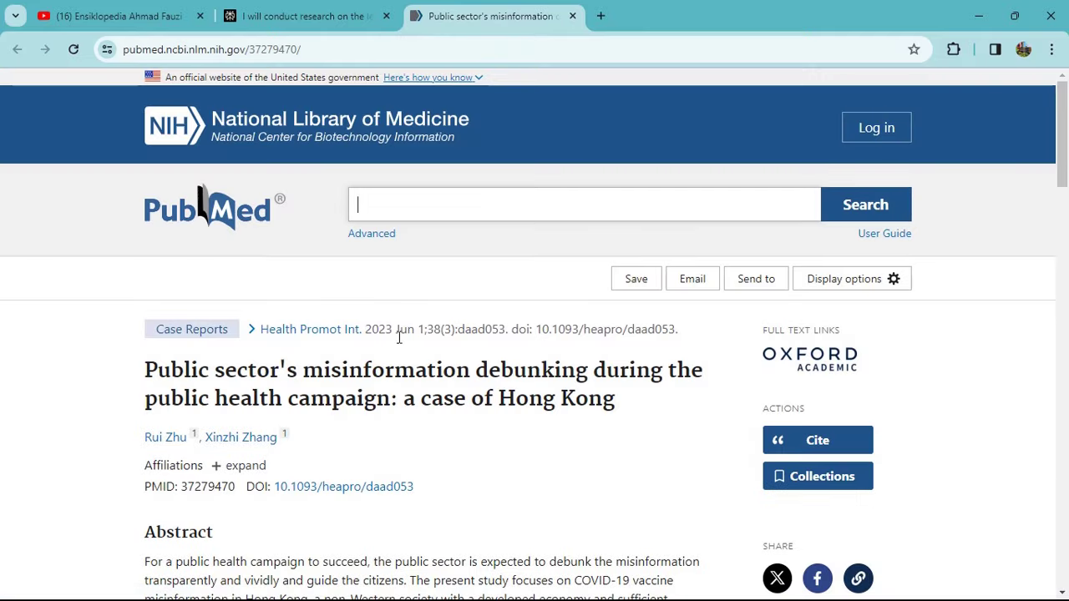
{"action": "scroll", "coordinate": [398, 339], "scroll_direction": "down", "scroll_amount": 1}
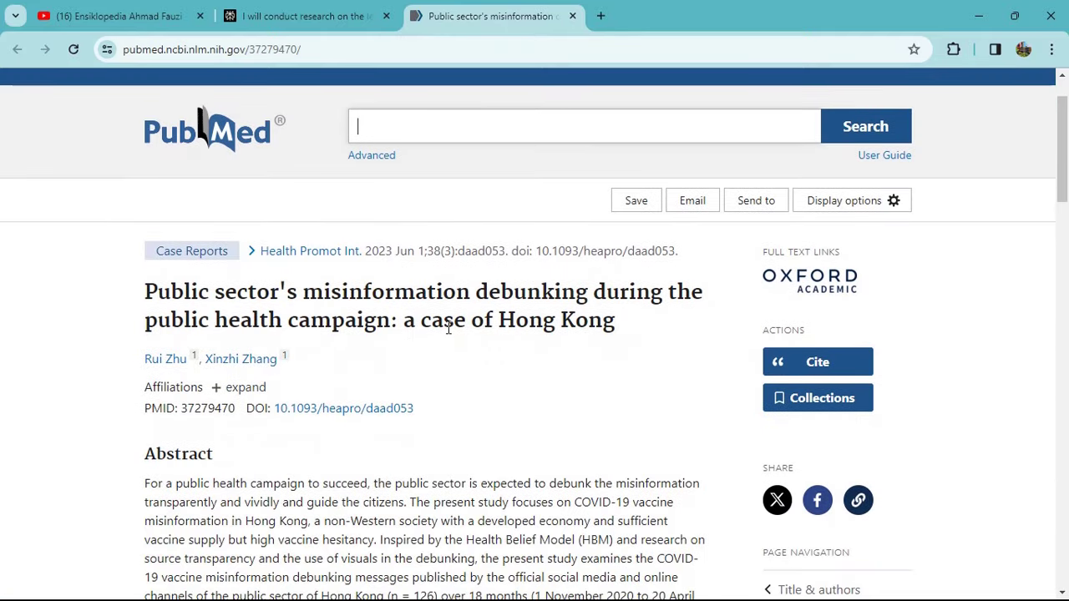
{"action": "scroll", "coordinate": [292, 306], "scroll_direction": "down", "scroll_amount": 1}
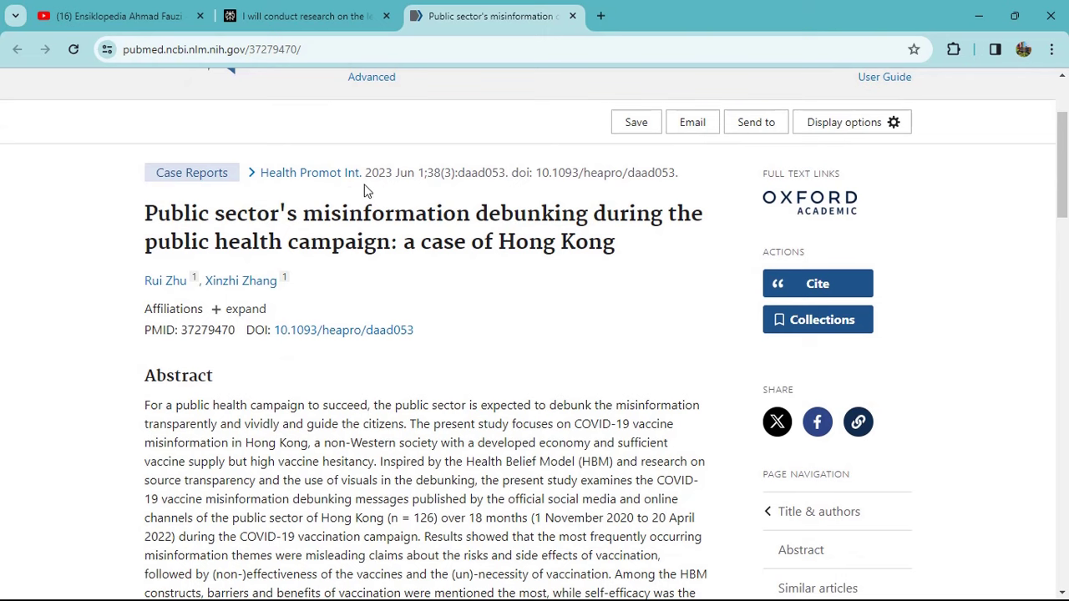
{"action": "double_click", "coordinate": [376, 172]}
{"action": "scroll", "coordinate": [372, 176], "scroll_direction": "up", "scroll_amount": 2}
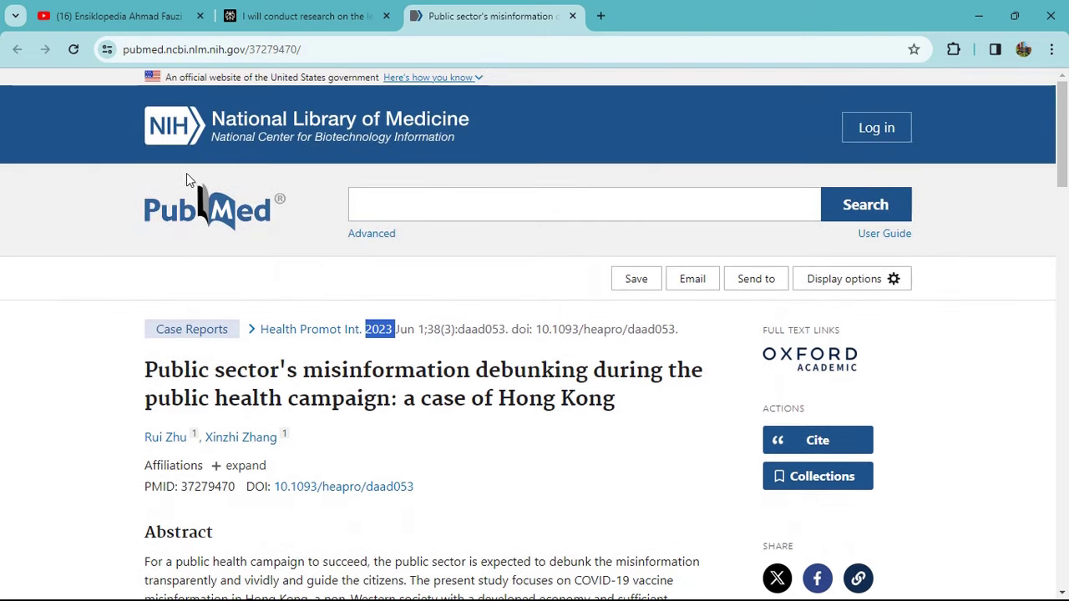
- Open the sources cited in the Perplexity answer for the web-based public health intervention and the prebunking messaging findings
{"action": "left_click", "coordinate": [334, 11]}
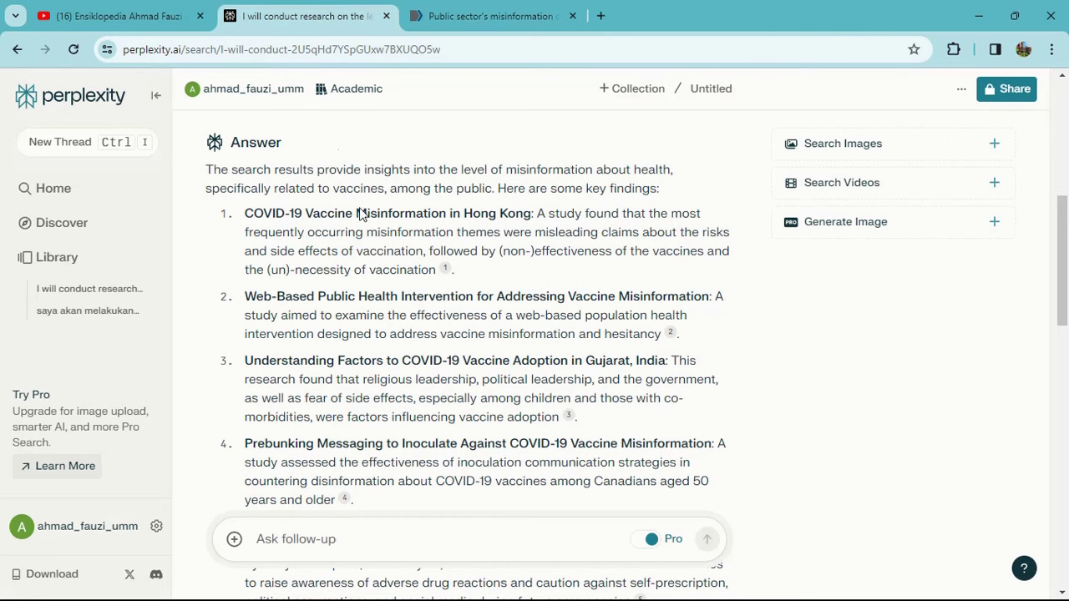
{"action": "left_click", "coordinate": [669, 334]}
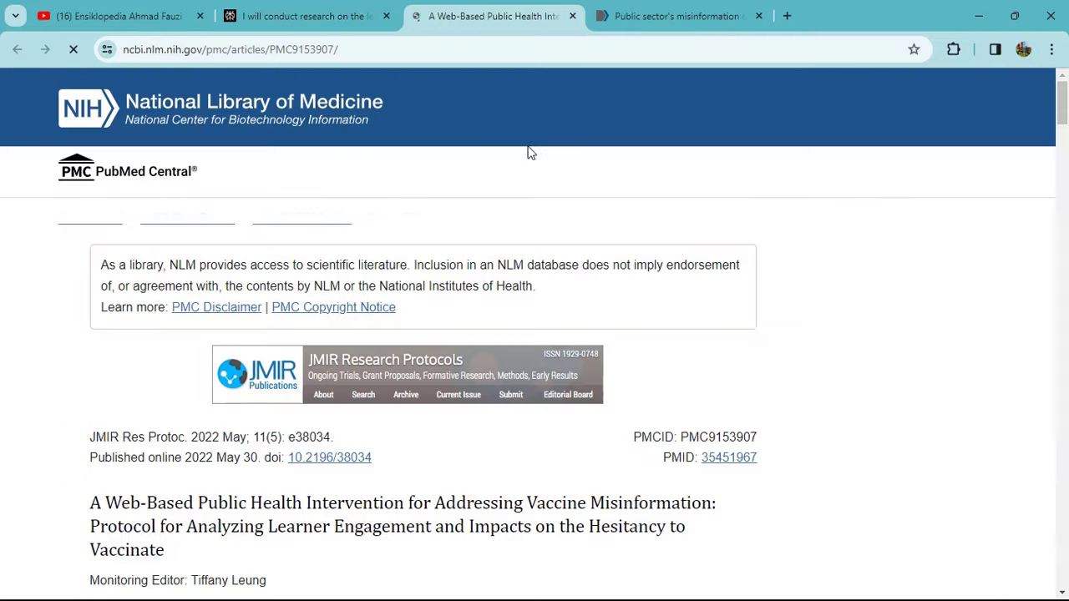
{"action": "left_click", "coordinate": [320, 13]}
{"action": "scroll", "coordinate": [376, 294], "scroll_direction": "down", "scroll_amount": 2}
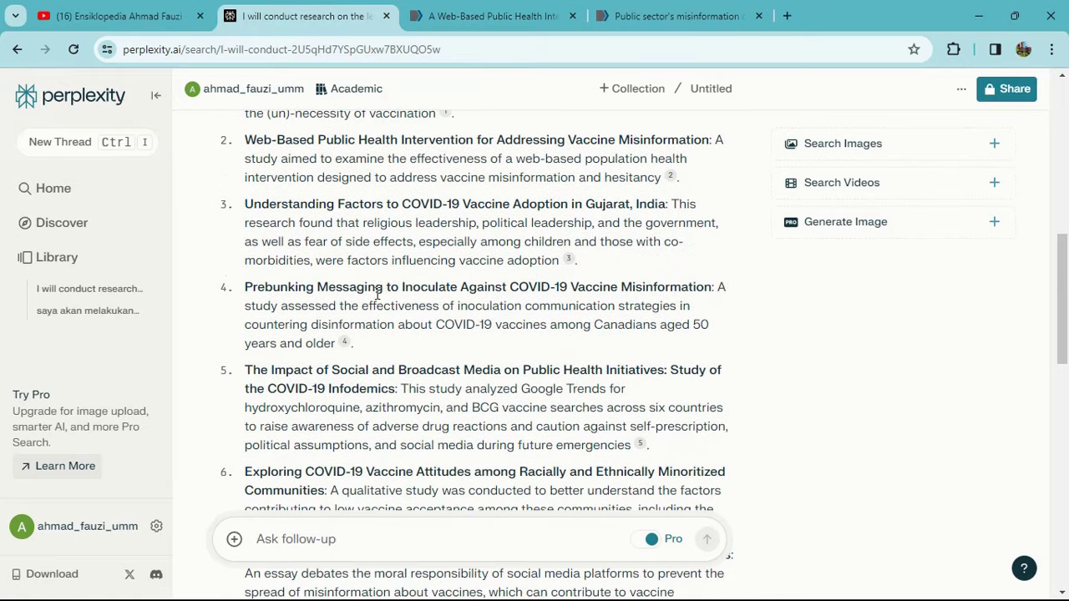
{"action": "left_click", "coordinate": [344, 342]}
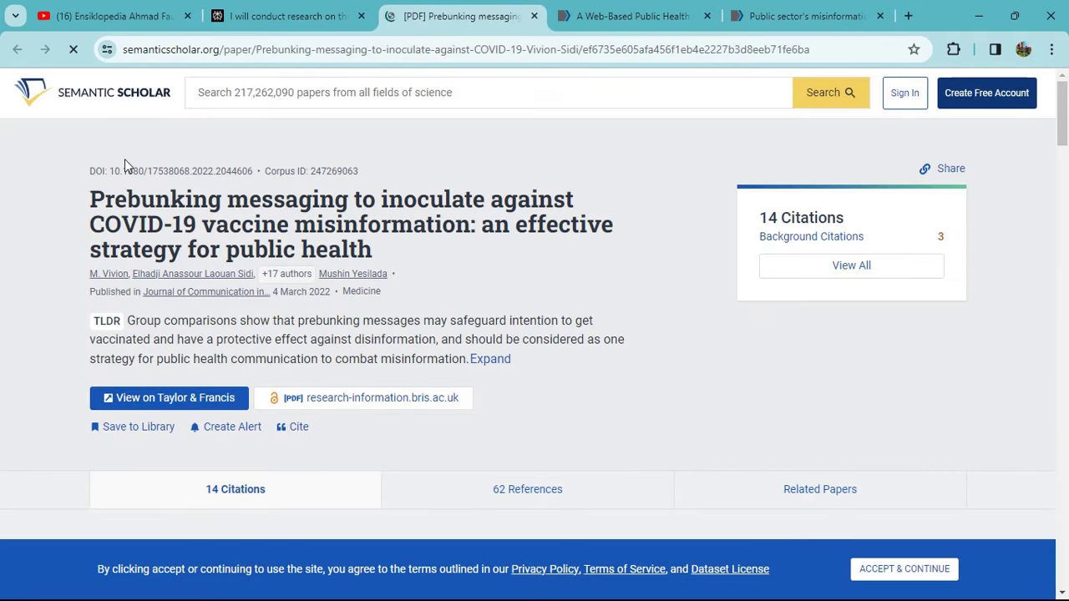
{"action": "scroll", "coordinate": [146, 297], "scroll_direction": "down", "scroll_amount": 1}
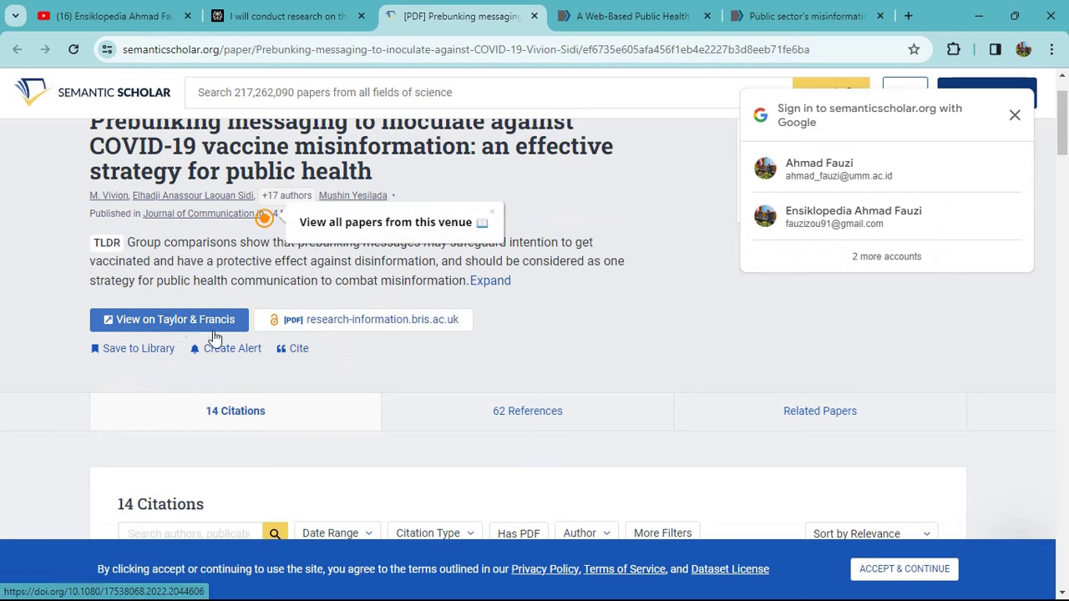
- Return to the Perplexity answer and open the source cited for the finding on social media platforms' moral duty to ban misinformation
{"action": "left_click", "coordinate": [335, 10]}
{"action": "scroll", "coordinate": [409, 307], "scroll_direction": "down", "scroll_amount": 4}
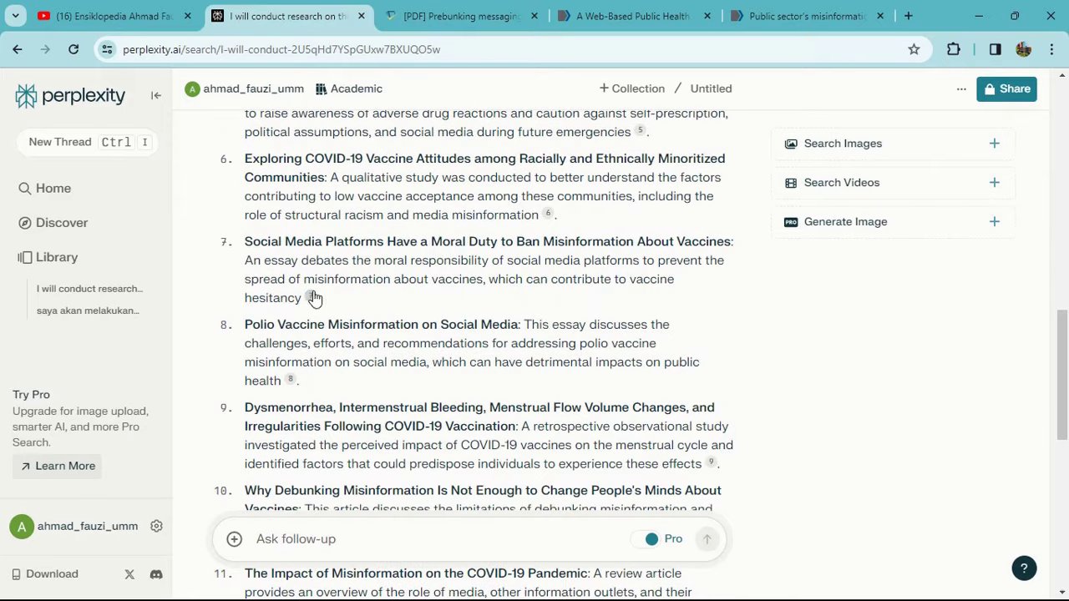
{"action": "left_click", "coordinate": [310, 298]}
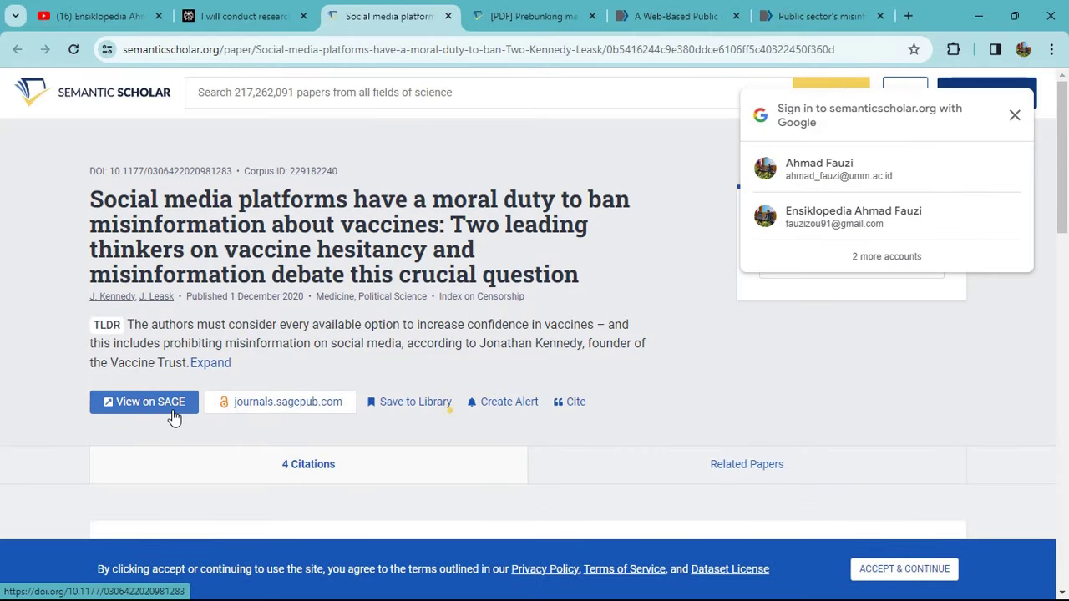
- Return to the Perplexity answer and ask the follow-up "tolong carikan lima publikasi terakhir terkait topik tersebut. Tolong juga tahun publikasinya minimal di atas tahun 2020"
{"action": "left_click", "coordinate": [257, 7]}
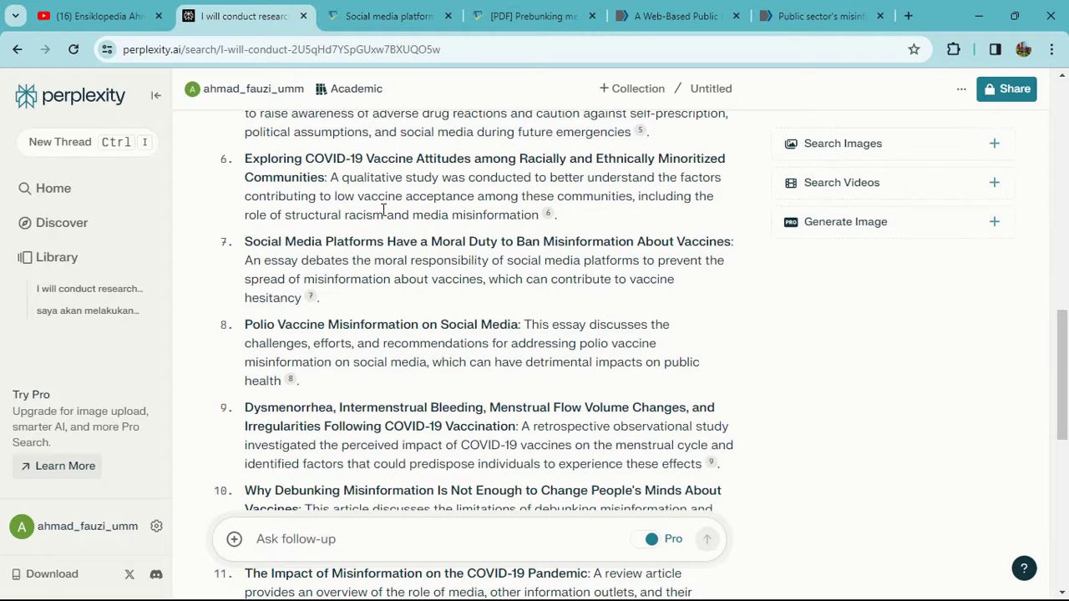
{"action": "scroll", "coordinate": [372, 236], "scroll_direction": "down", "scroll_amount": 1}
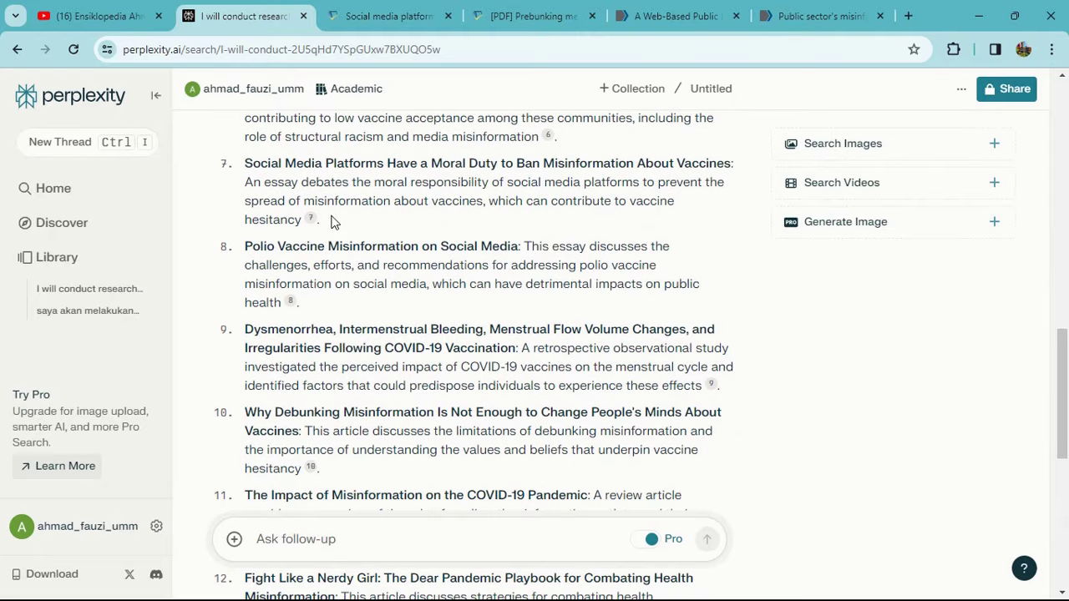
{"action": "scroll", "coordinate": [351, 266], "scroll_direction": "down", "scroll_amount": 1}
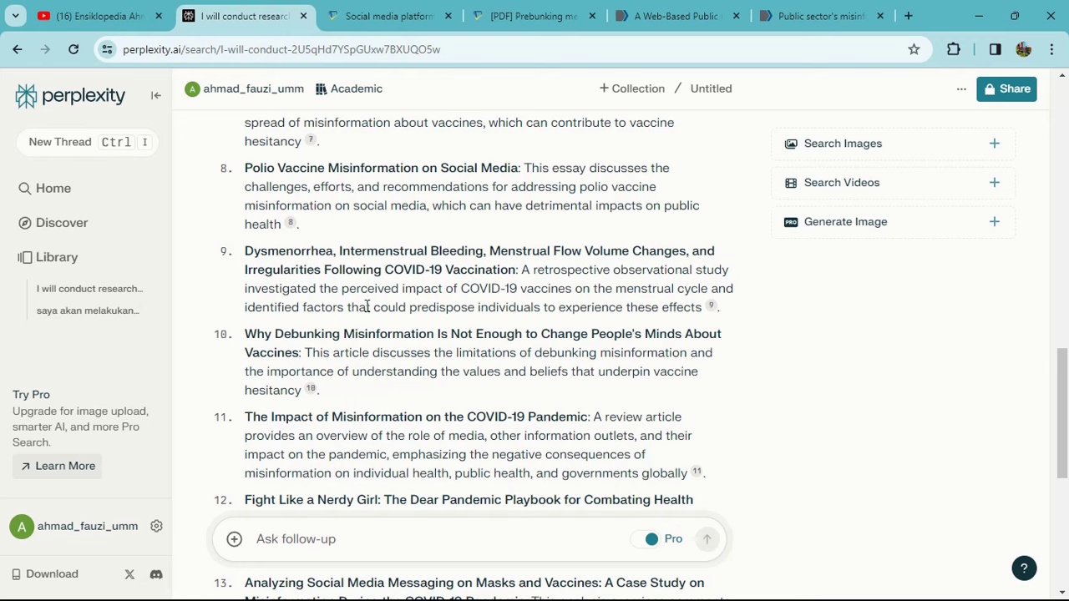
{"action": "scroll", "coordinate": [366, 307], "scroll_direction": "down", "scroll_amount": 1}
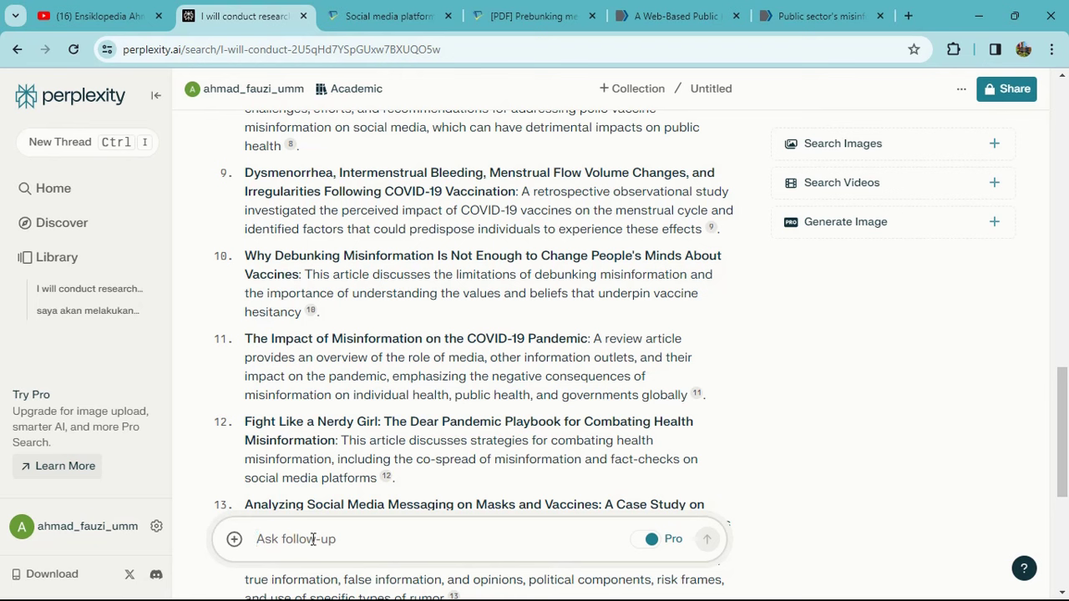
{"action": "type", "text": "tolong "}
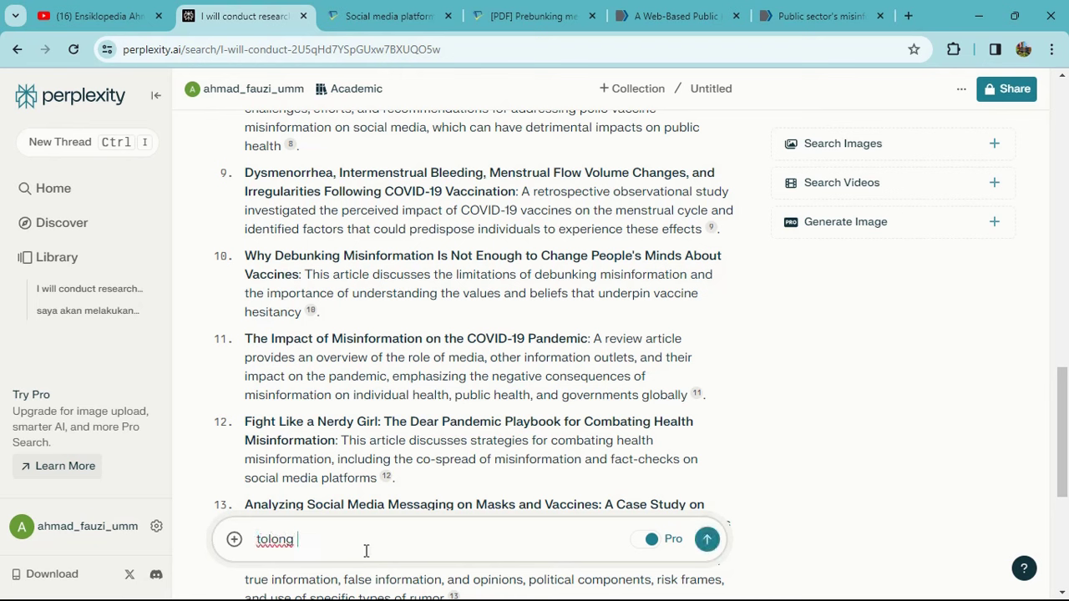
{"action": "type", "text": "carikan lima "}
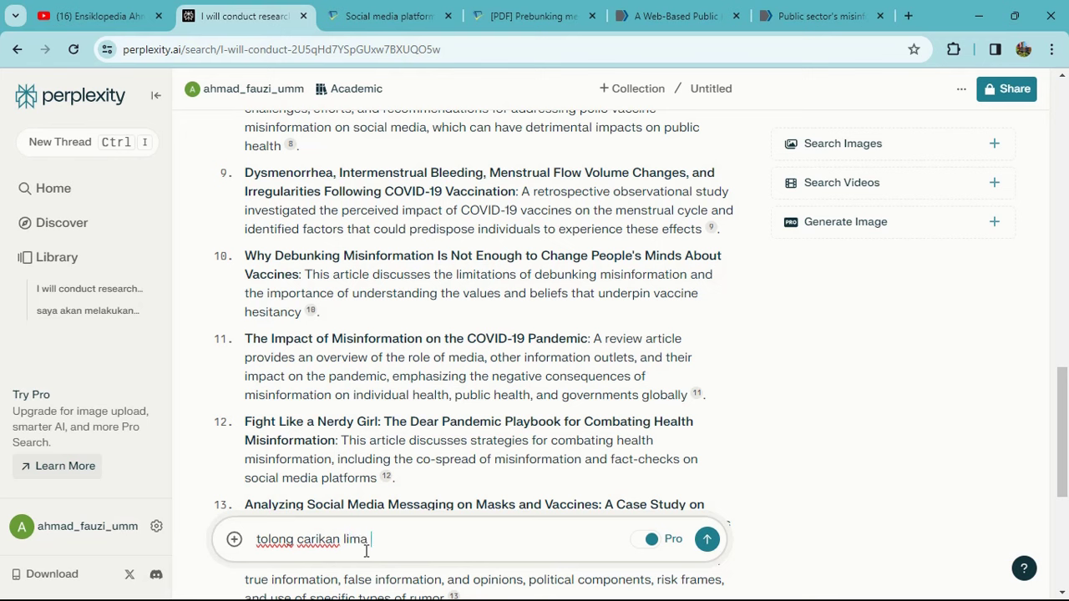
{"action": "type", "text": "publikasi tera"}
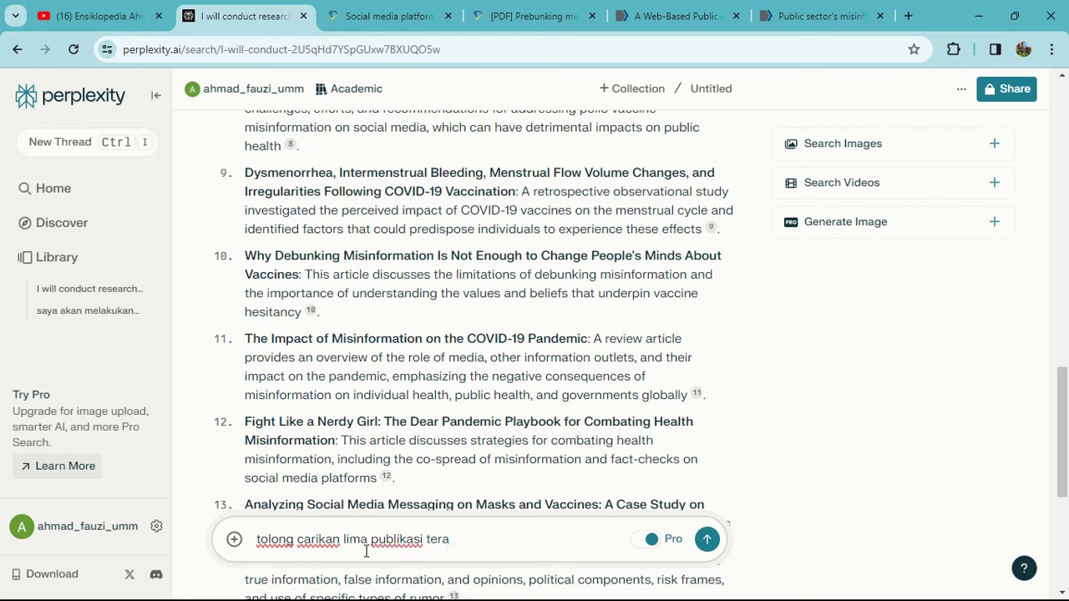
{"action": "type", "text": "khir terkait topik tersebut."}
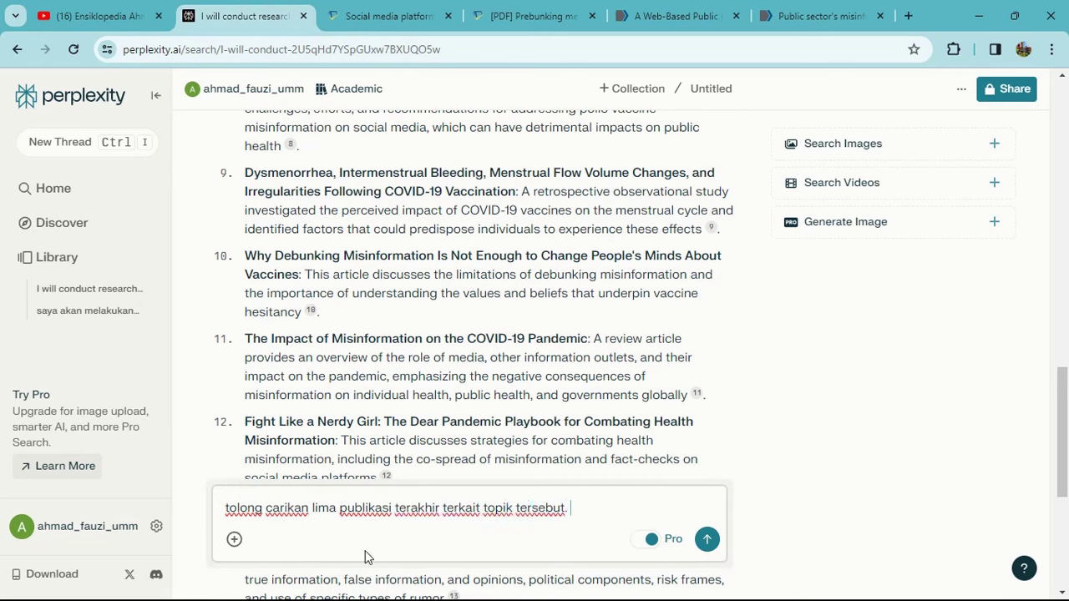
{"action": "type", "text": " Tolong juga tahun "}
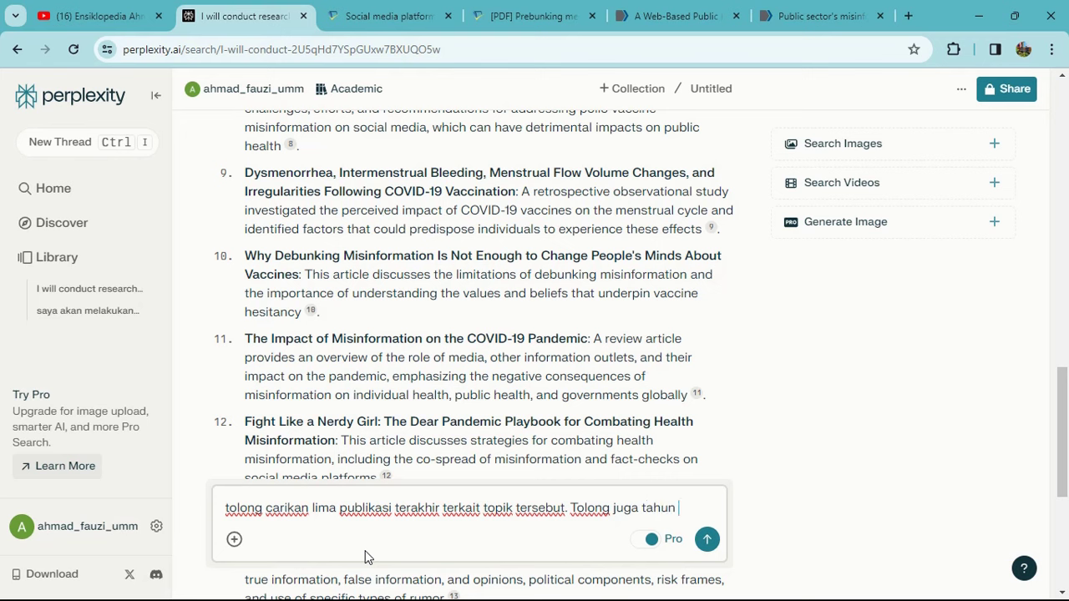
{"action": "type", "text": "publikasinya min"}
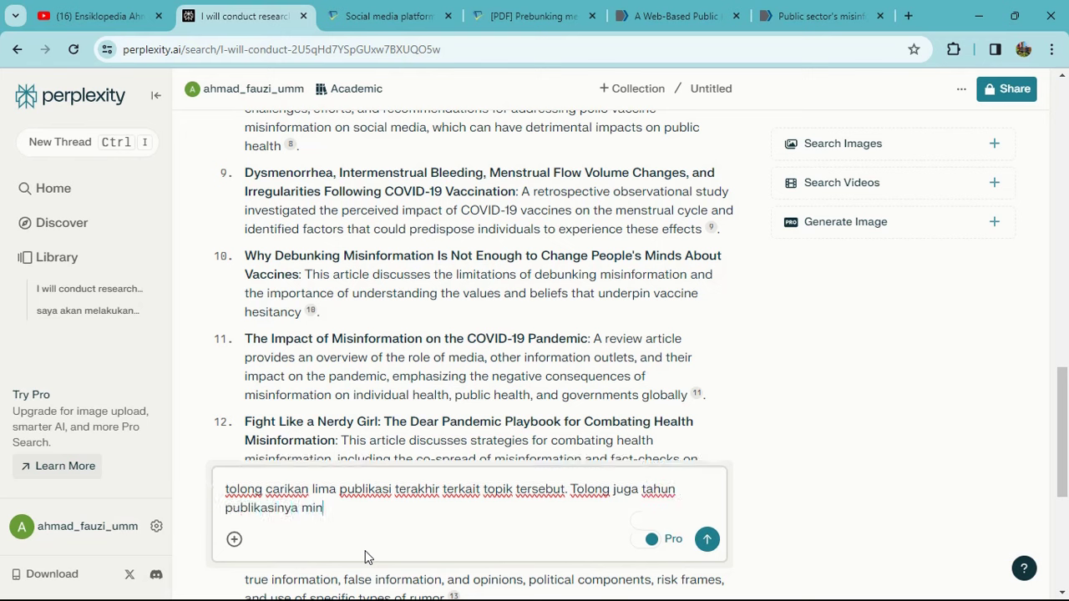
{"action": "type", "text": "imal di atas tah"}
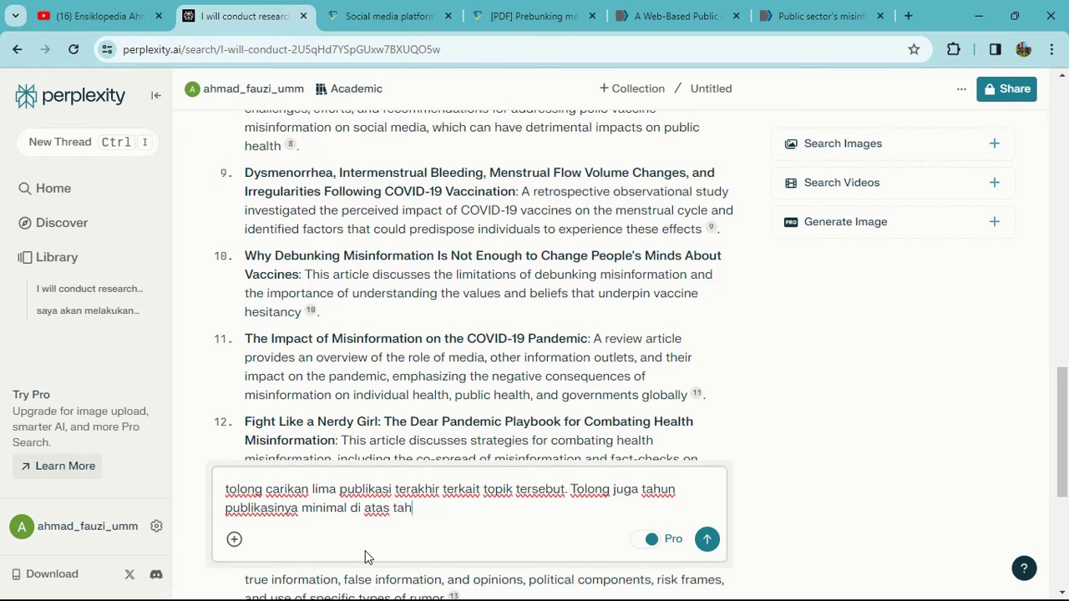
{"action": "type", "text": "un 2020"}
{"action": "key", "text": "Return"}
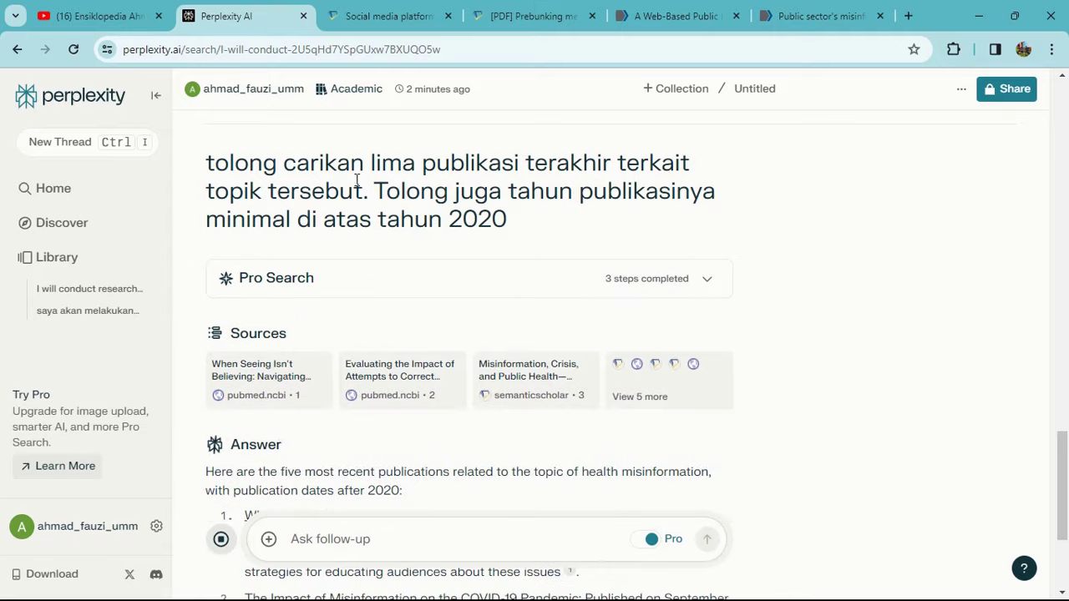
- Expand the follow-up's Pro Search steps and review the follow-up against the thread's original health misinformation question and findings
{"action": "left_click", "coordinate": [660, 280]}
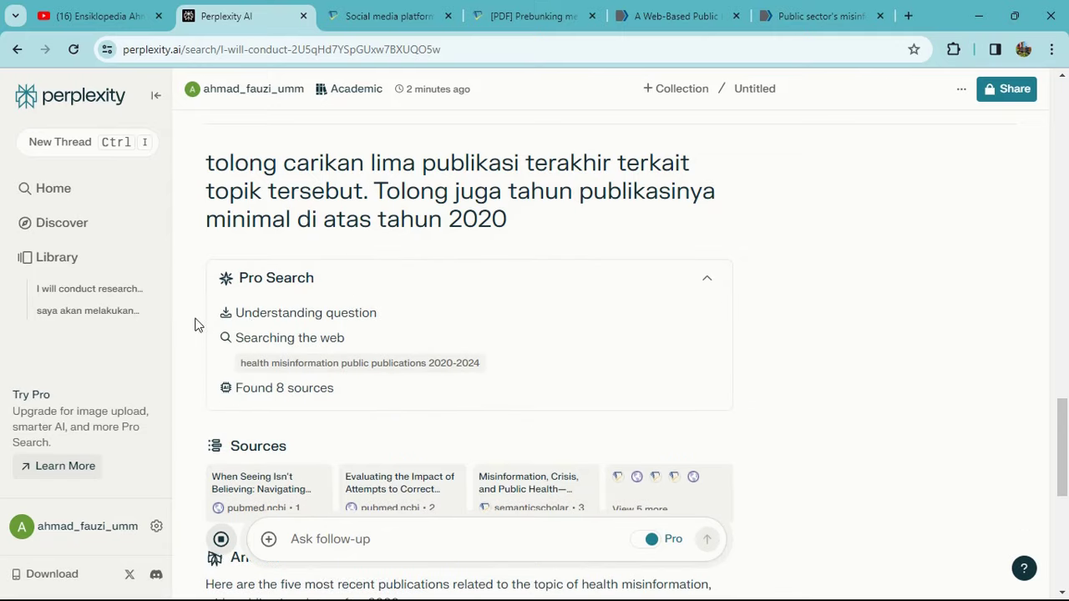
{"action": "scroll", "coordinate": [434, 259], "scroll_direction": "up", "scroll_amount": 15}
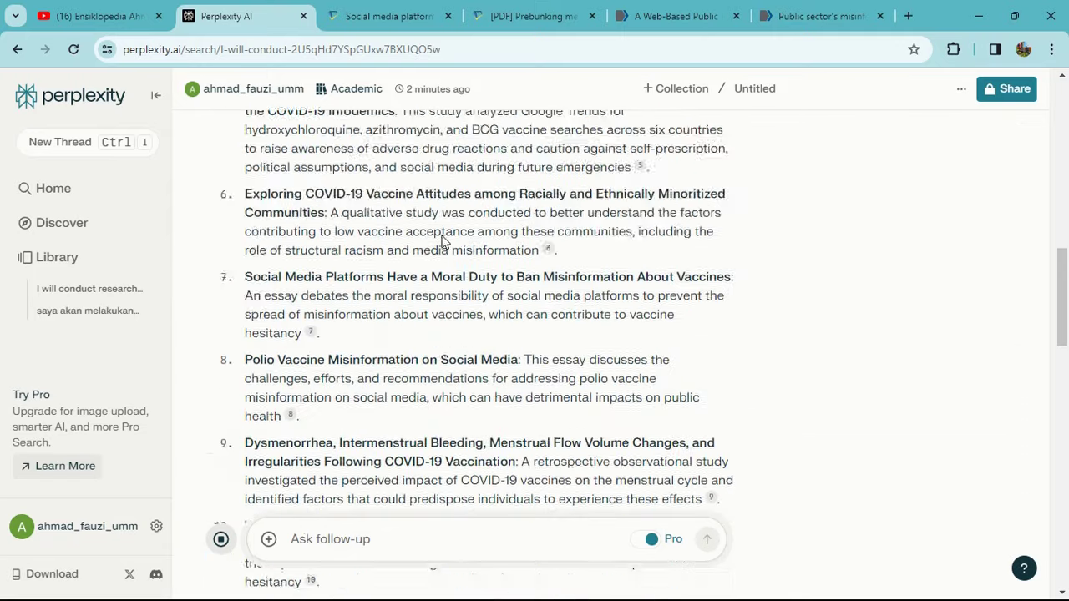
{"action": "scroll", "coordinate": [434, 250], "scroll_direction": "up", "scroll_amount": 10}
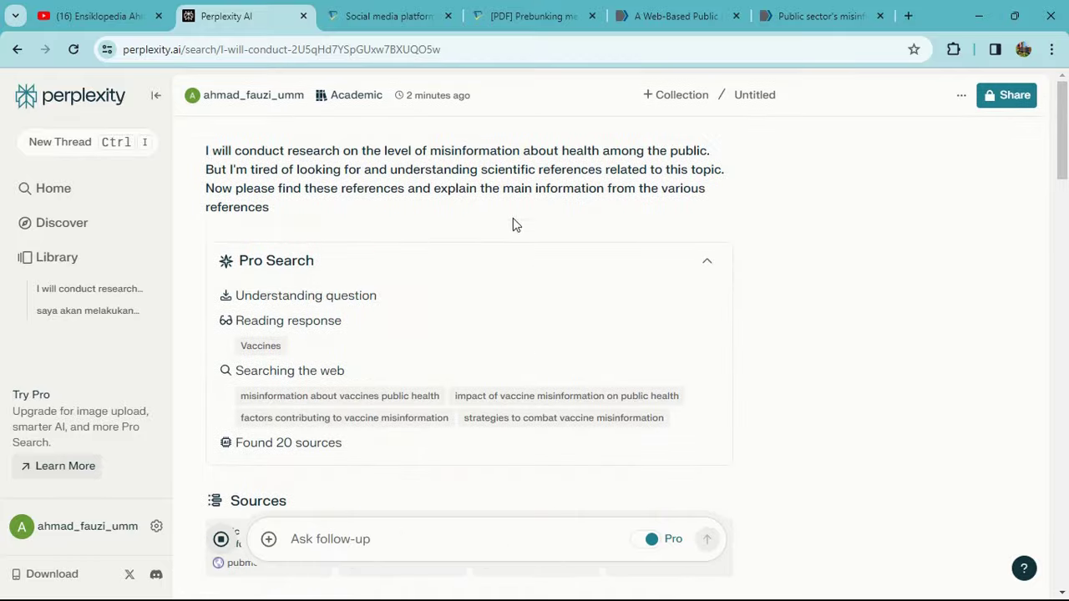
{"action": "scroll", "coordinate": [368, 297], "scroll_direction": "down", "scroll_amount": 12}
{"action": "scroll", "coordinate": [375, 303], "scroll_direction": "down", "scroll_amount": 10}
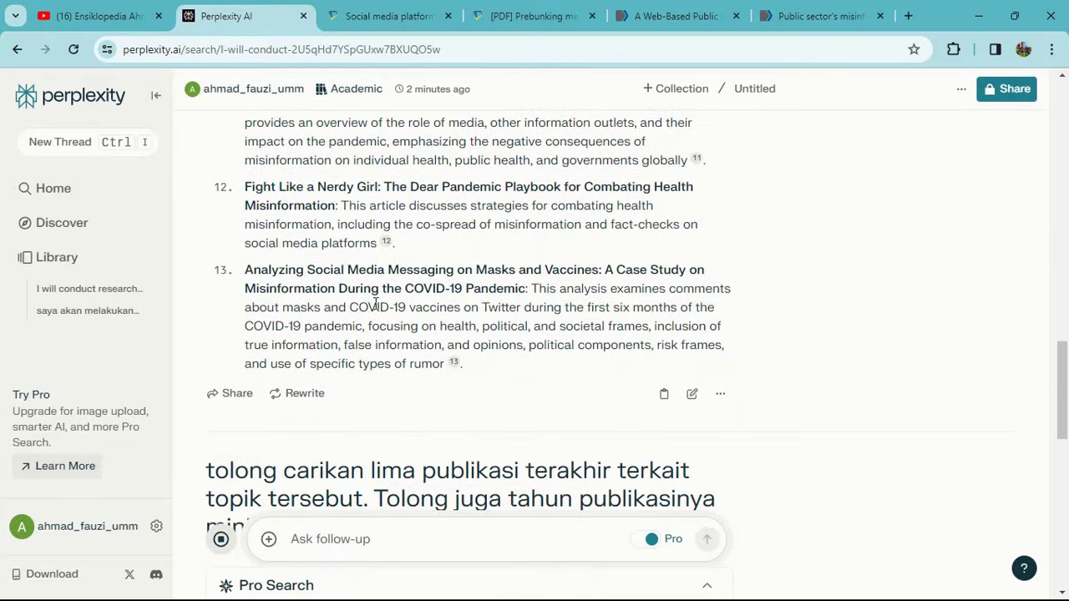
{"action": "scroll", "coordinate": [372, 303], "scroll_direction": "down", "scroll_amount": 1}
{"action": "scroll", "coordinate": [310, 248], "scroll_direction": "up", "scroll_amount": 2}
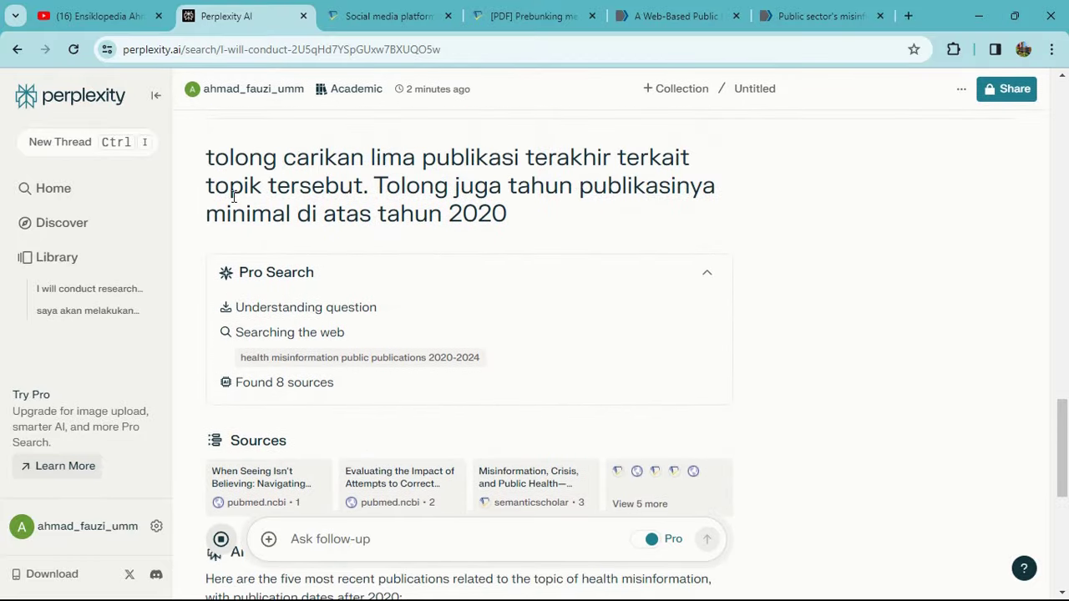
{"action": "left_click_drag", "start_coordinate": [215, 161], "coordinate": [536, 217]}
{"action": "left_click", "coordinate": [524, 249]}
- Read the follow-up answer's list of recent health misinformation publications and check each item's publication year
{"action": "scroll", "coordinate": [470, 246], "scroll_direction": "down", "scroll_amount": 2}
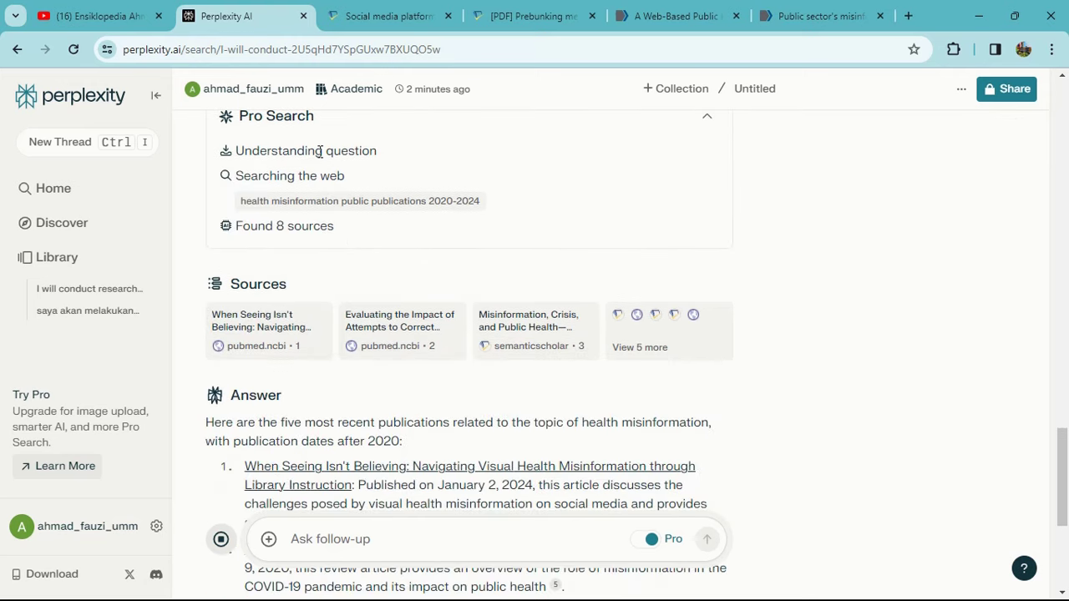
{"action": "scroll", "coordinate": [381, 246], "scroll_direction": "down", "scroll_amount": 2}
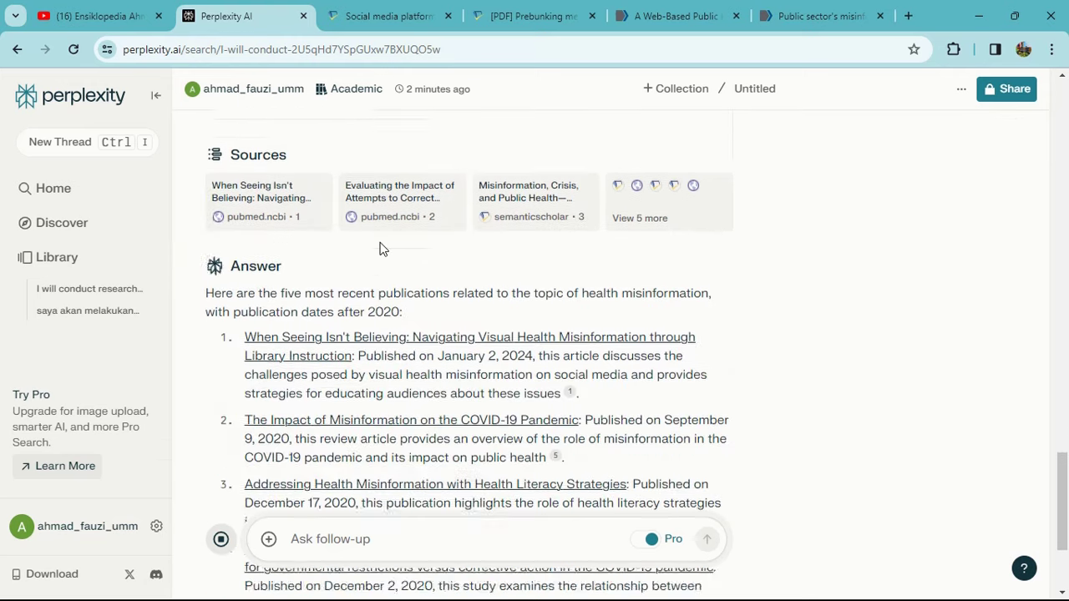
{"action": "scroll", "coordinate": [433, 218], "scroll_direction": "down", "scroll_amount": 1}
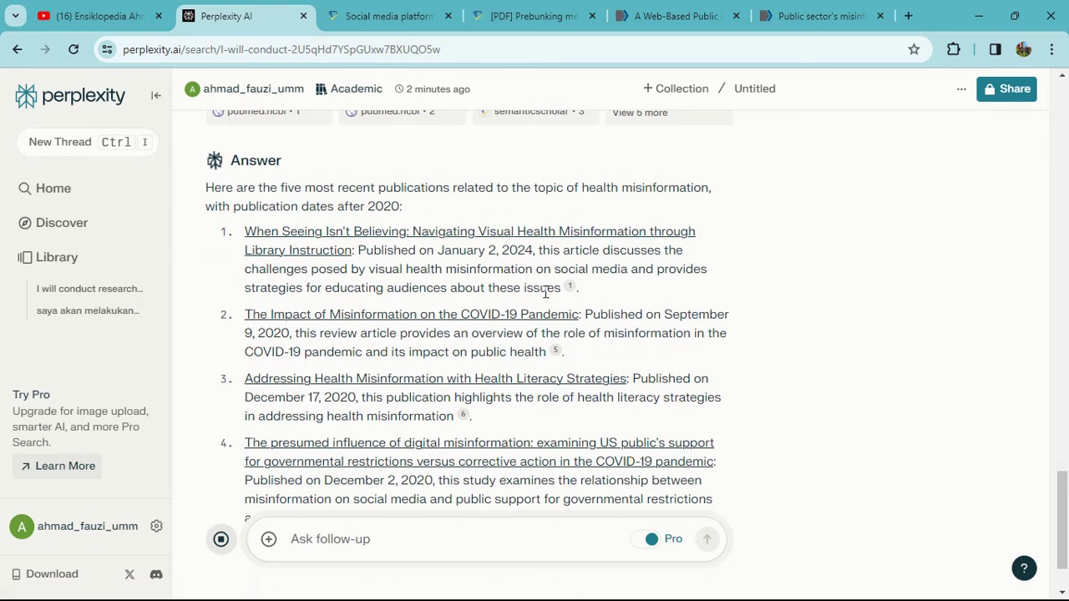
{"action": "double_click", "coordinate": [509, 251]}
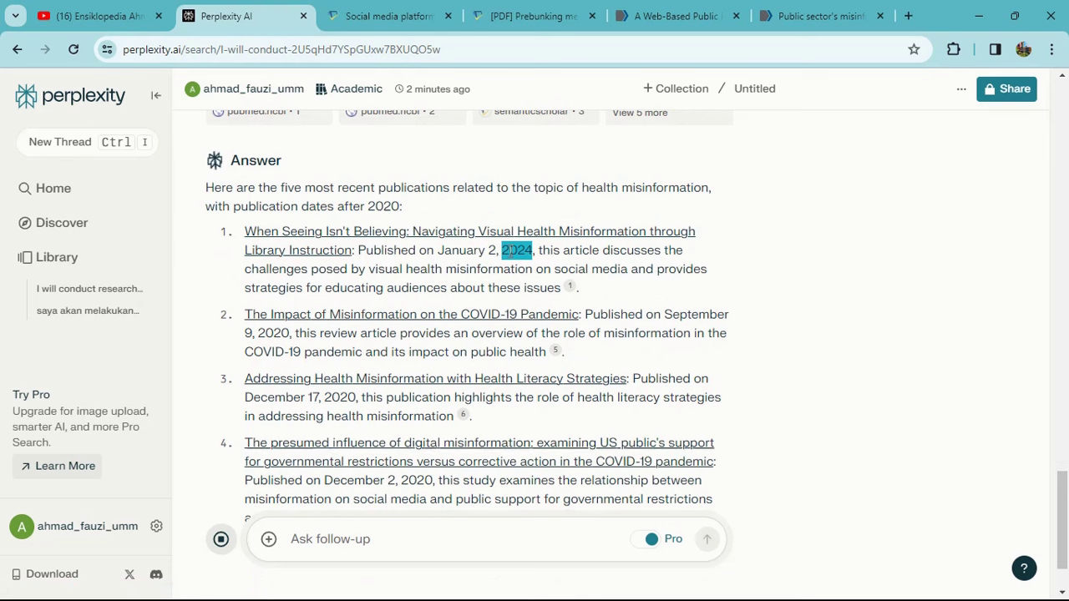
{"action": "double_click", "coordinate": [274, 332]}
{"action": "scroll", "coordinate": [359, 349], "scroll_direction": "down", "scroll_amount": 1}
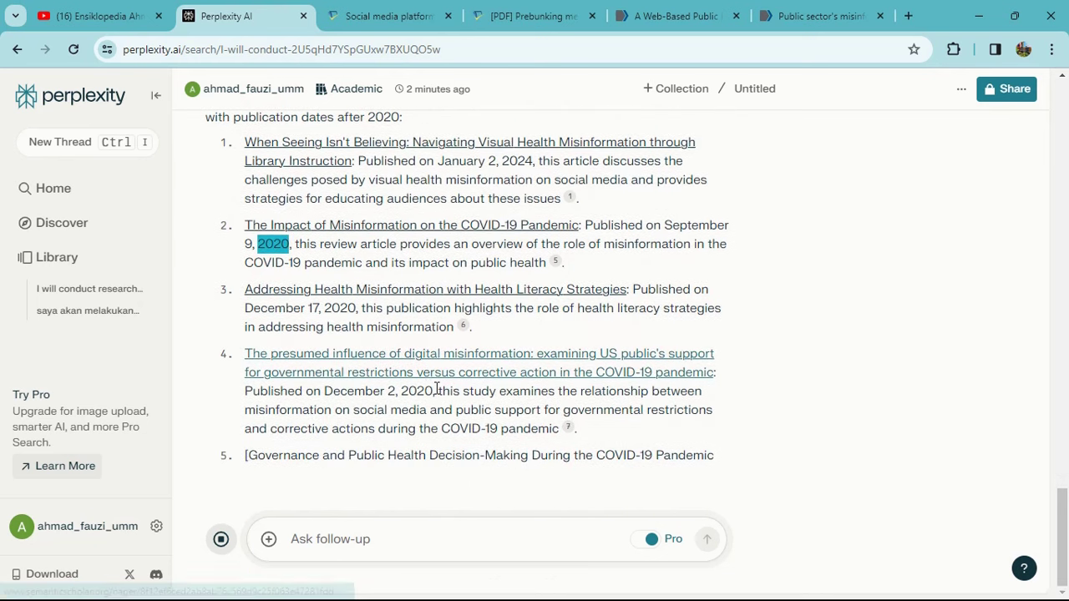
{"action": "scroll", "coordinate": [389, 306], "scroll_direction": "up", "scroll_amount": 2}
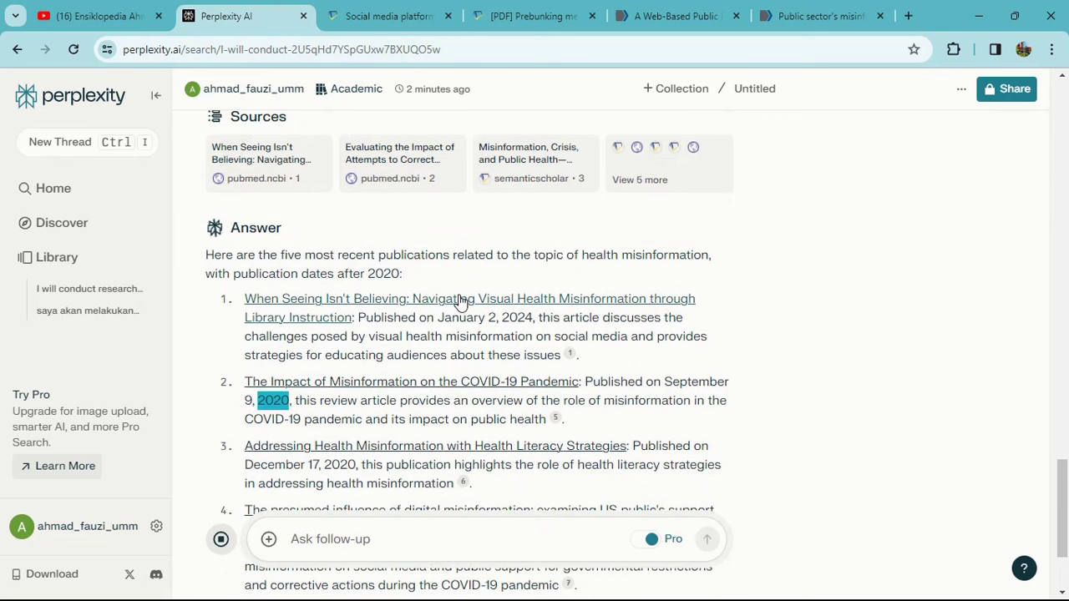
{"action": "scroll", "coordinate": [460, 309], "scroll_direction": "up", "scroll_amount": 6}
{"action": "scroll", "coordinate": [460, 314], "scroll_direction": "up", "scroll_amount": 1}
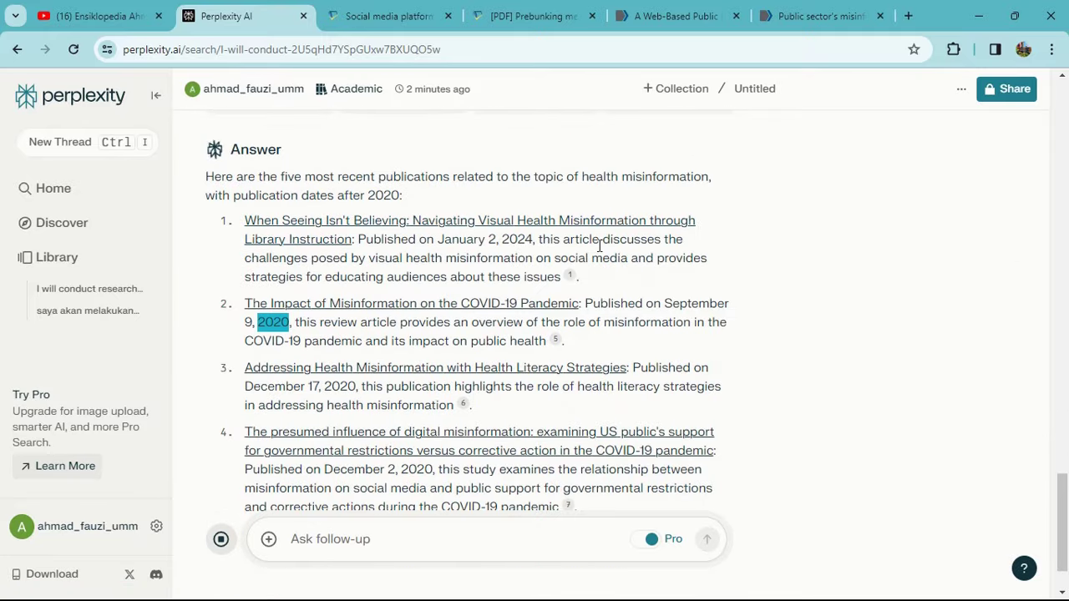
- Open the source cited for the visual health misinformation publication and compare it with the summary in the Perplexity answer
{"action": "left_click", "coordinate": [618, 292]}
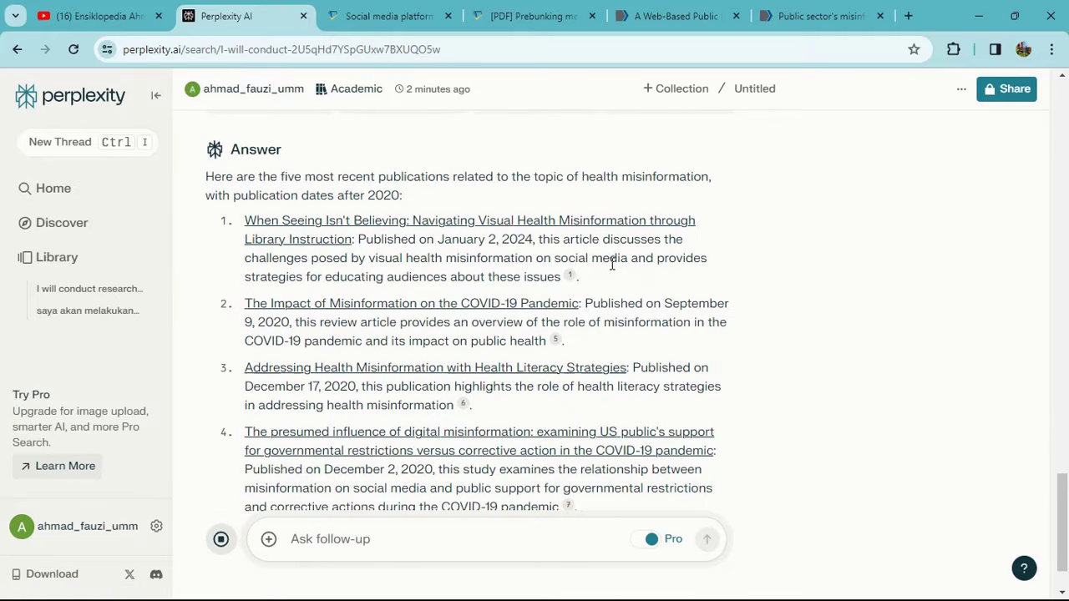
{"action": "left_click", "coordinate": [570, 276]}
{"action": "left_click", "coordinate": [191, 8]}
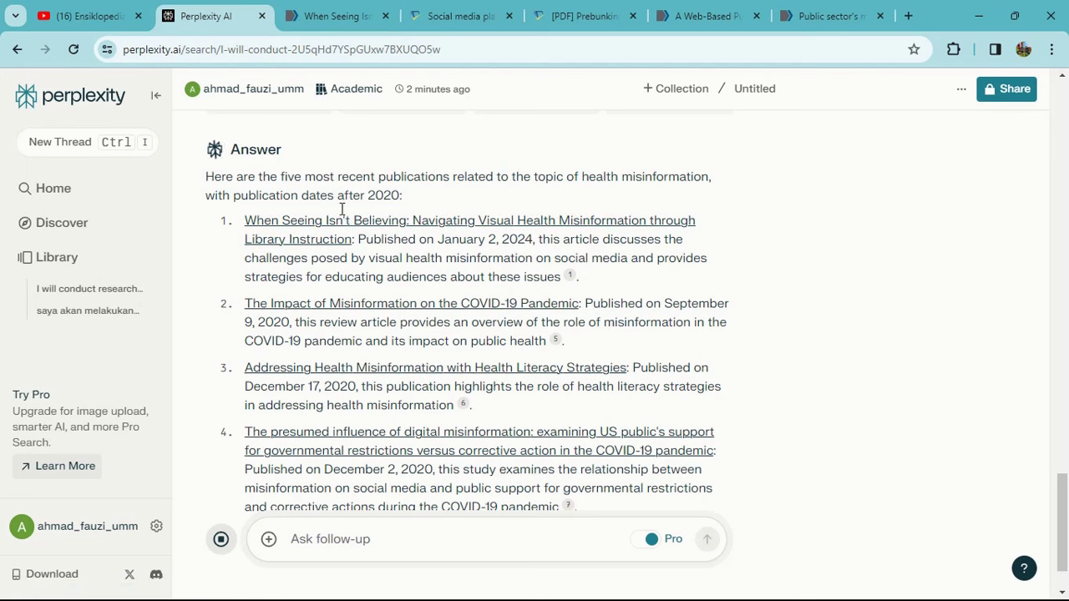
{"action": "left_click_drag", "start_coordinate": [360, 242], "coordinate": [561, 278]}
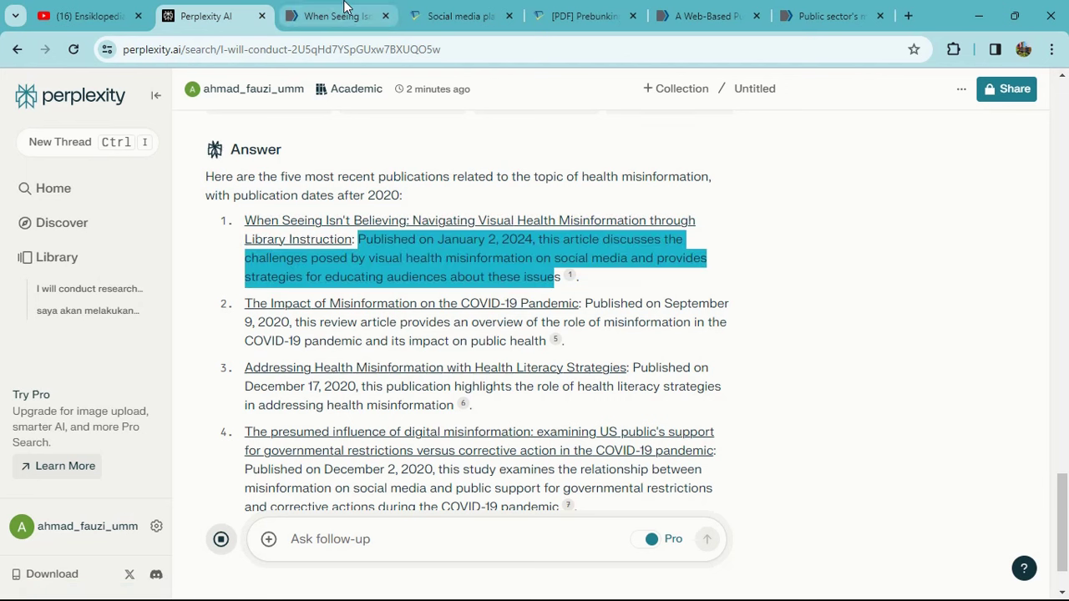
{"action": "left_click", "coordinate": [334, 16]}
{"action": "left_click", "coordinate": [219, 10]}
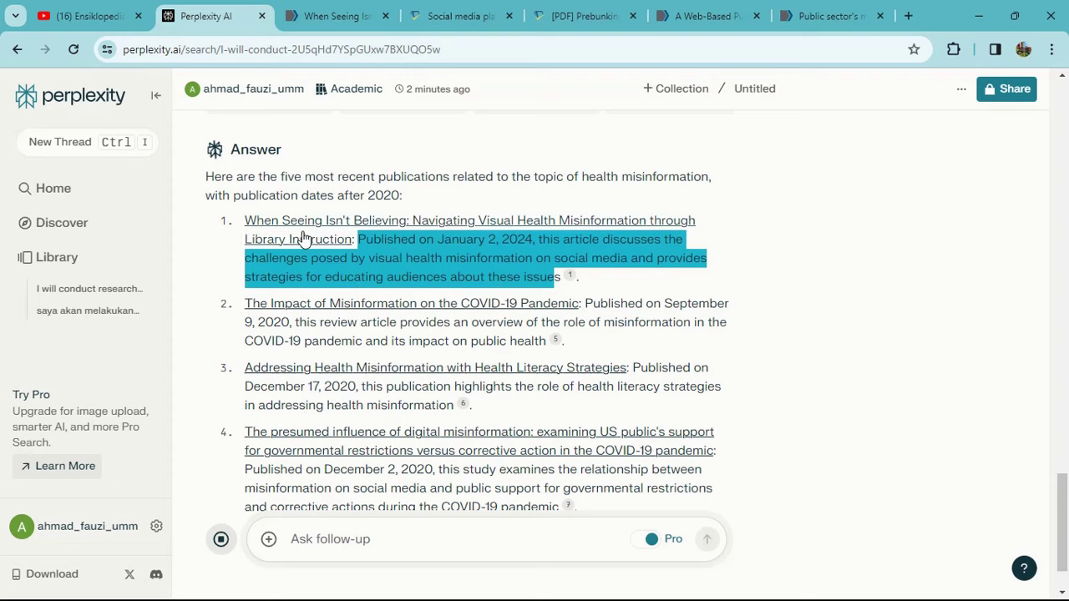
{"action": "key", "text": "ctrl+Tab"}
{"action": "left_click", "coordinate": [219, 10]}
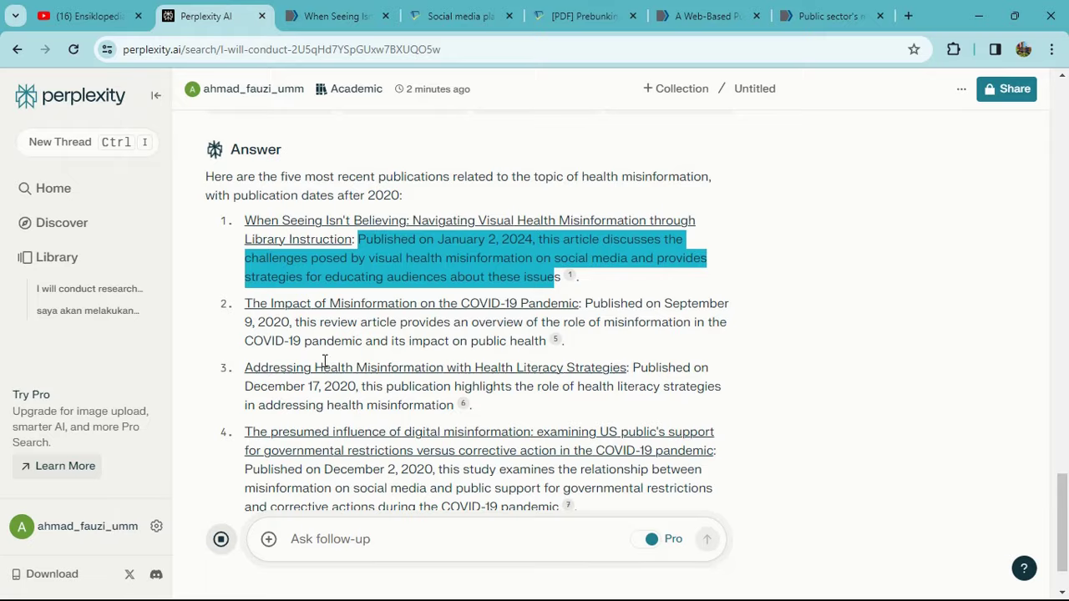
- Start a new Academic thread and attach the Effects-of-Fermented-Garlic-Extract PDF from the Downloads folder
{"action": "scroll", "coordinate": [359, 317], "scroll_direction": "up", "scroll_amount": 2}
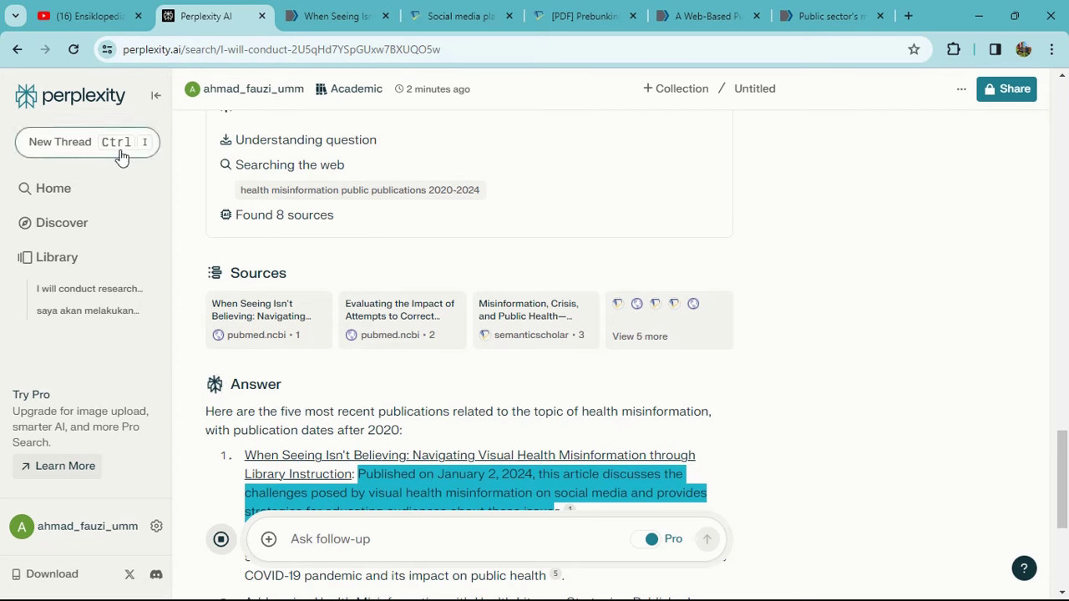
{"action": "left_click", "coordinate": [78, 158]}
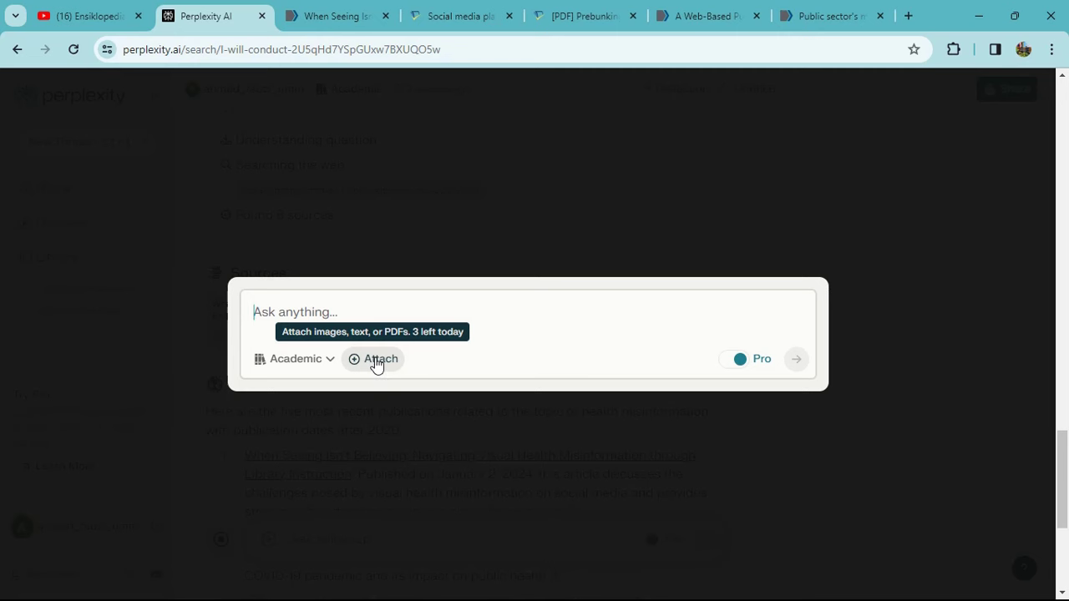
{"action": "left_click", "coordinate": [374, 364]}
{"action": "scroll", "coordinate": [287, 326], "scroll_direction": "up", "scroll_amount": 3}
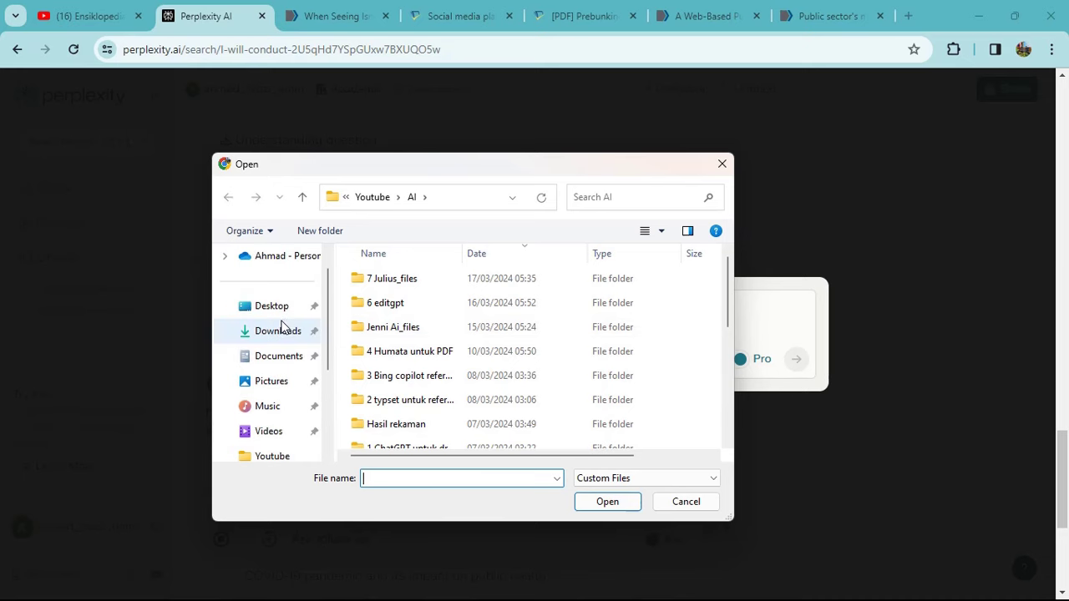
{"action": "left_click", "coordinate": [284, 334]}
{"action": "scroll", "coordinate": [443, 342], "scroll_direction": "up", "scroll_amount": 12}
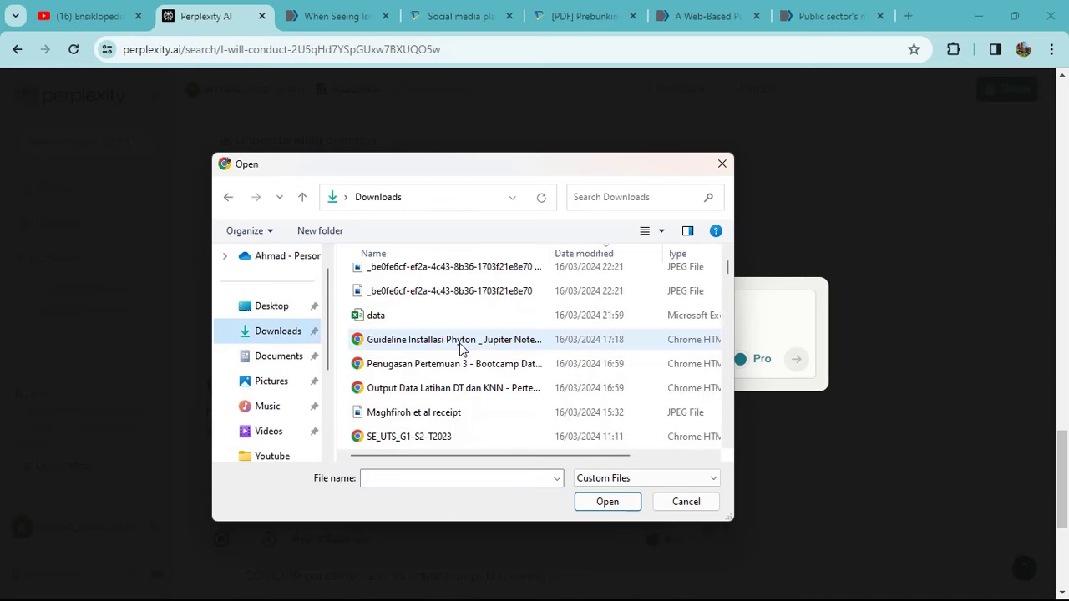
{"action": "scroll", "coordinate": [461, 349], "scroll_direction": "down", "scroll_amount": 15}
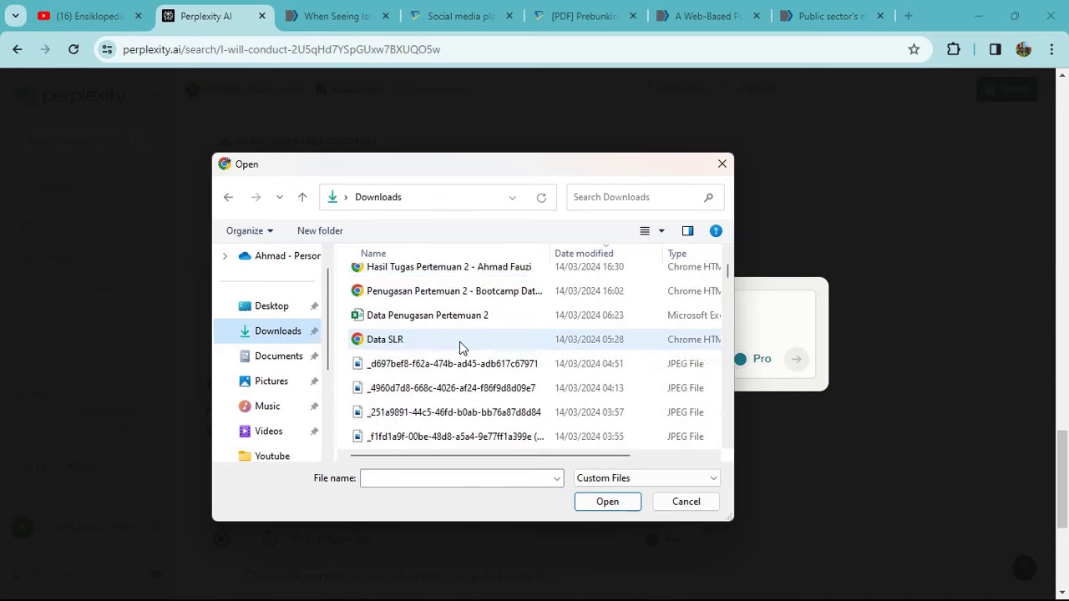
{"action": "scroll", "coordinate": [461, 349], "scroll_direction": "down", "scroll_amount": 2}
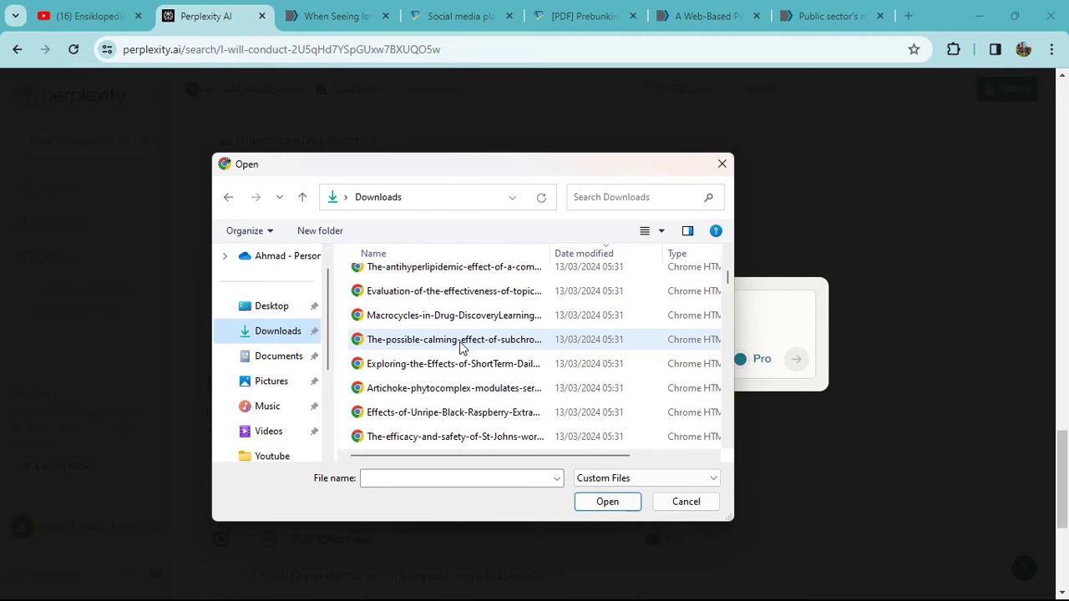
{"action": "scroll", "coordinate": [461, 349], "scroll_direction": "down", "scroll_amount": 1}
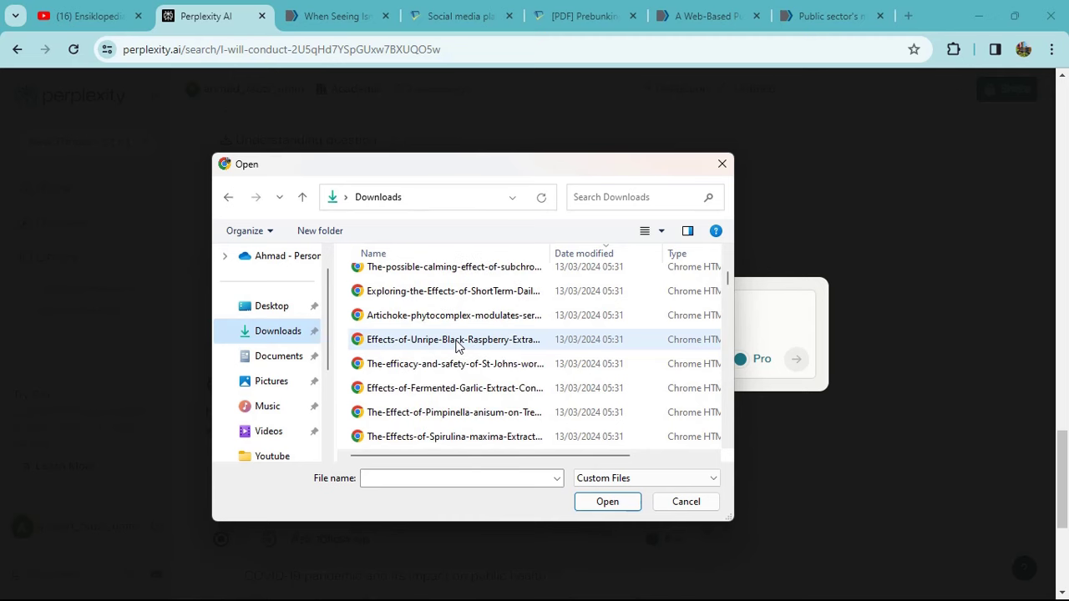
{"action": "left_click", "coordinate": [441, 393]}
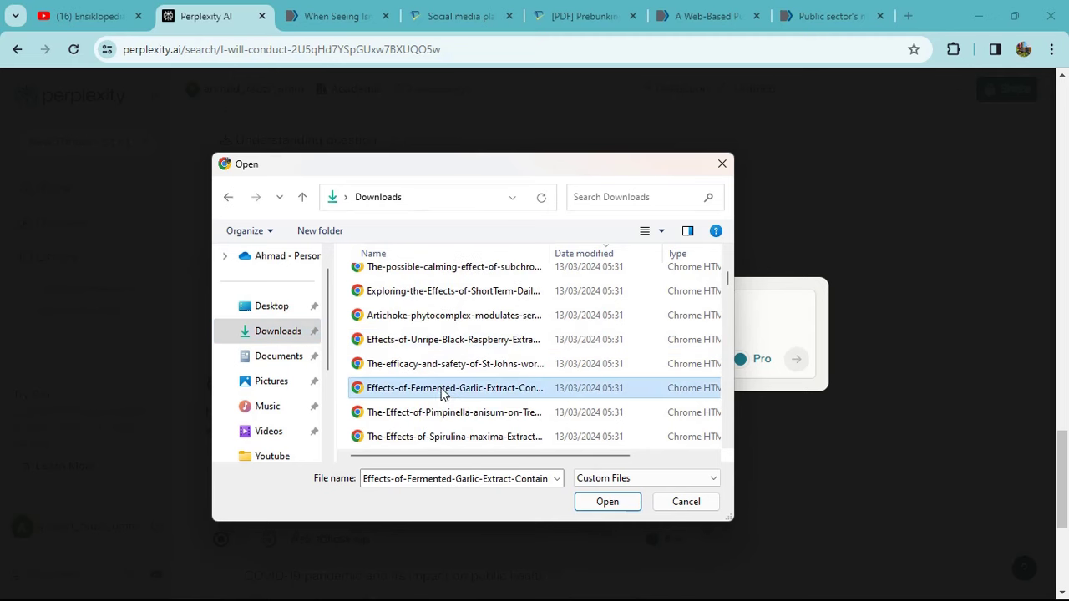
{"action": "left_click", "coordinate": [607, 502]}
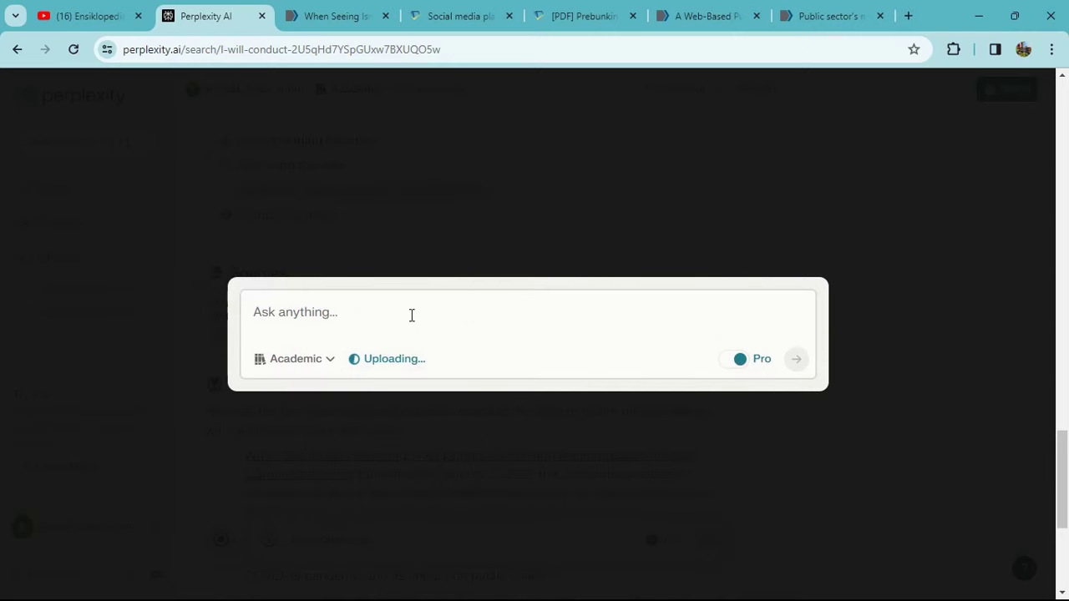
- Begin the new thread's question with "saya susah memahami publikasi ini. Tolong jelaskan kepada saya, apa saja informasi"
{"action": "type", "text": "saya susah"}
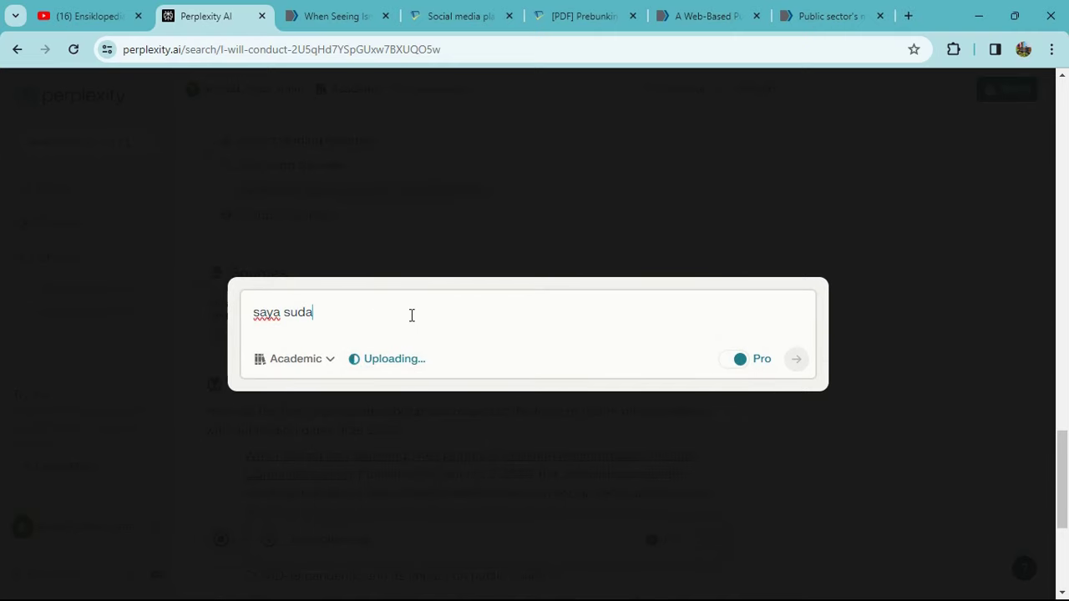
{"action": "type", "text": " memahami "}
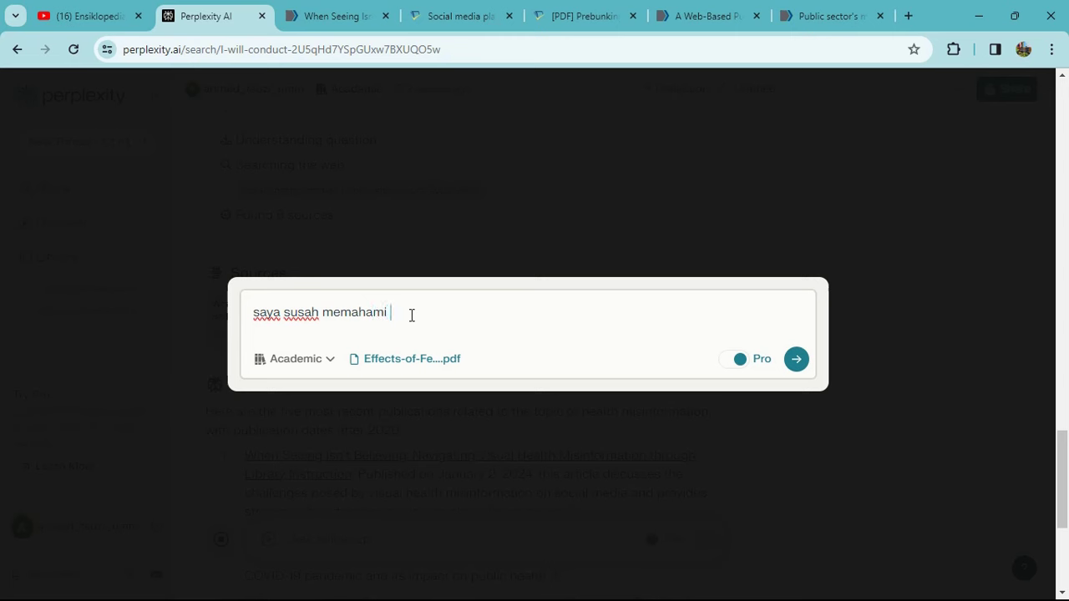
{"action": "type", "text": "publikasi ini"}
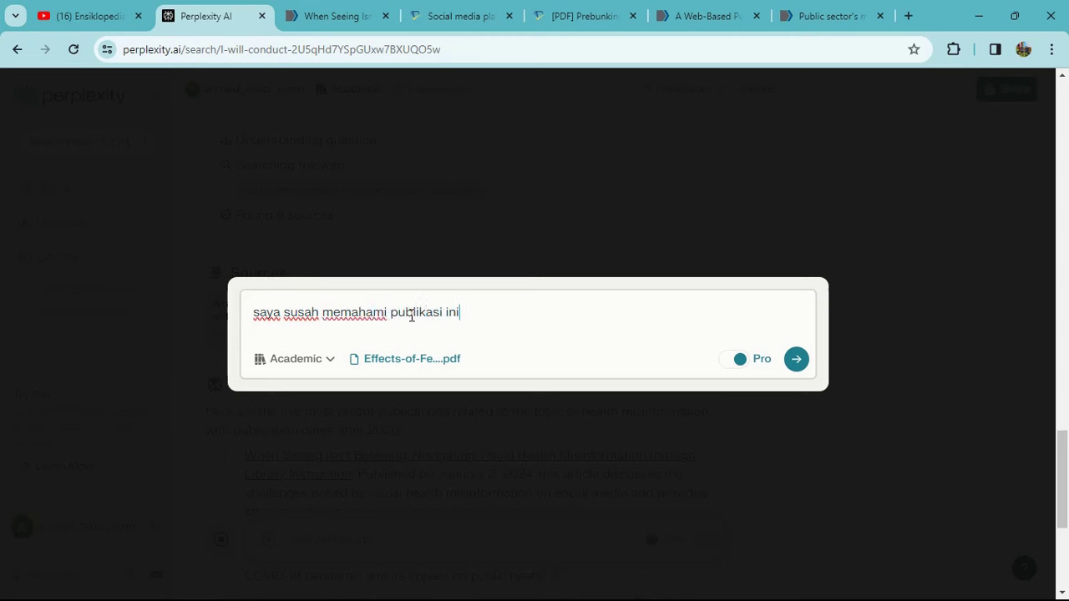
{"action": "type", "text": ". T"}
{"action": "type", "text": "olong jelaska"}
{"action": "type", "text": "n pepada saya"}
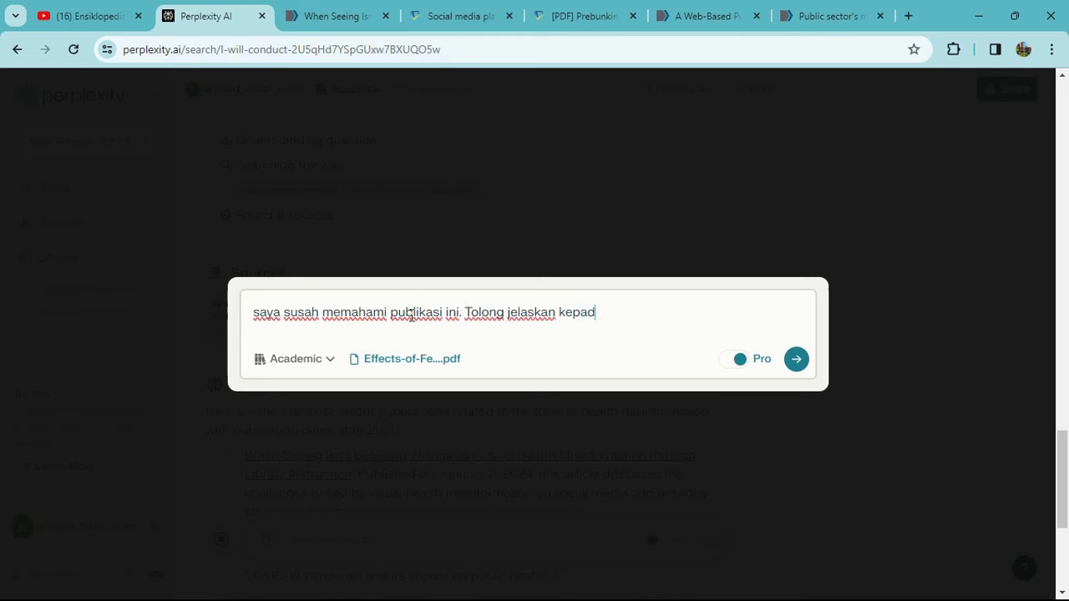
{"action": "key", "text": "BackSpace"}
{"action": "type", "text": ", apa saja informasi "}
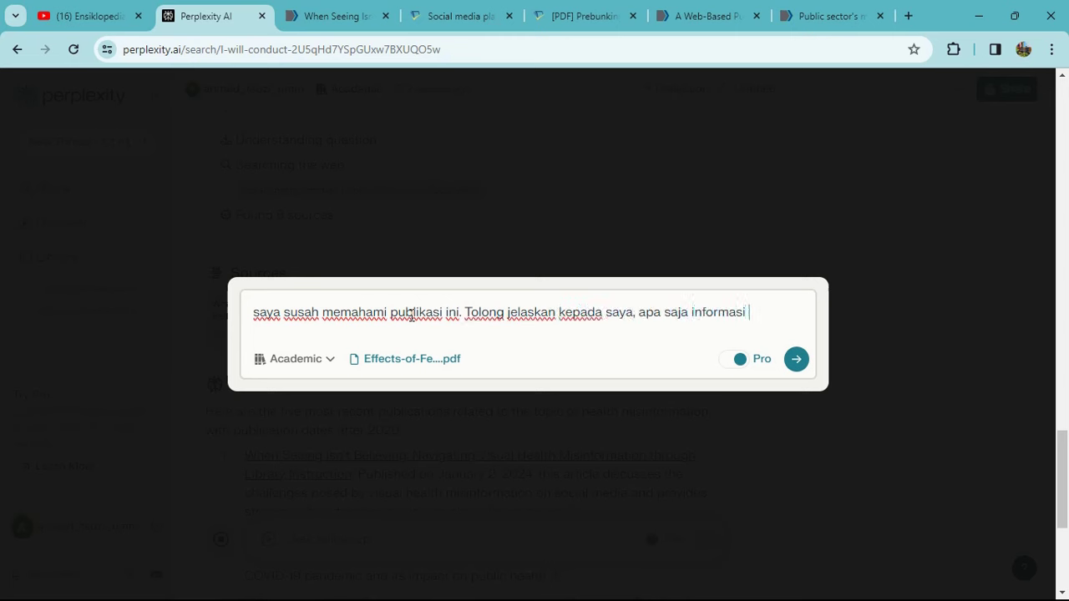
- Continue the question with "penting dan metode yang digunakan oleh peneliti di publikasi tersebut. Jelaskan layaknya saya orang"
{"action": "type", "text": "penting dan metode ya"}
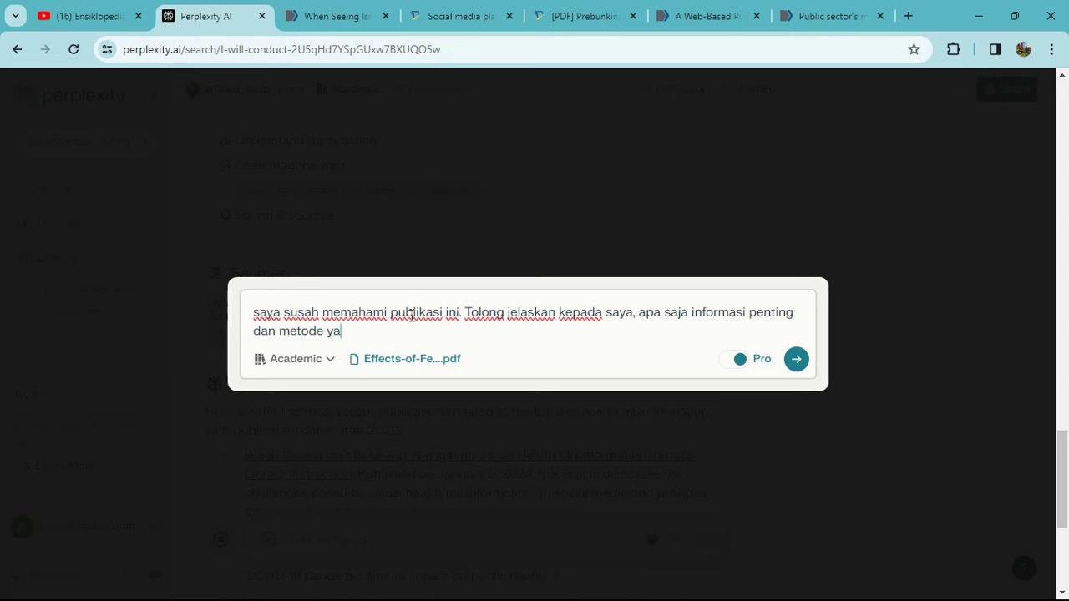
{"action": "type", "text": "ng digunakan oleh pen"}
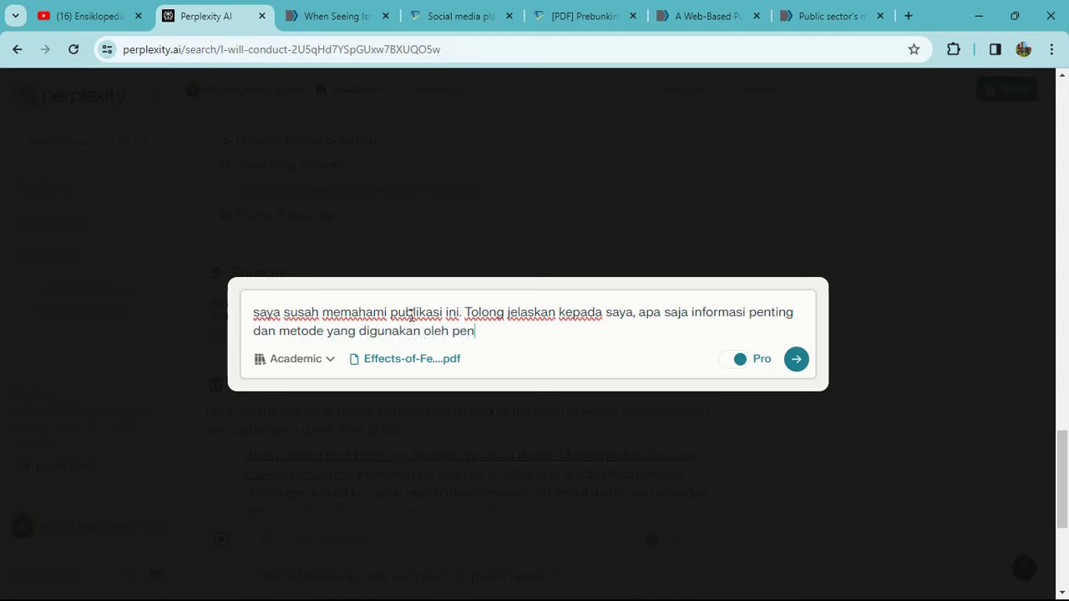
{"action": "type", "text": "eliti di publi"}
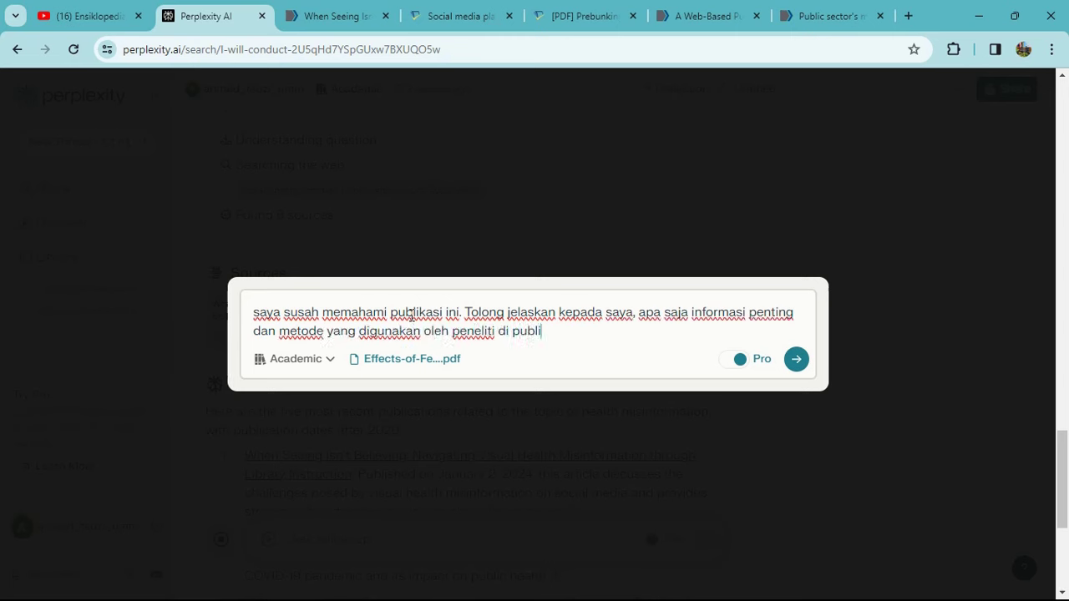
{"action": "type", "text": "kasi tersebut. Jel"}
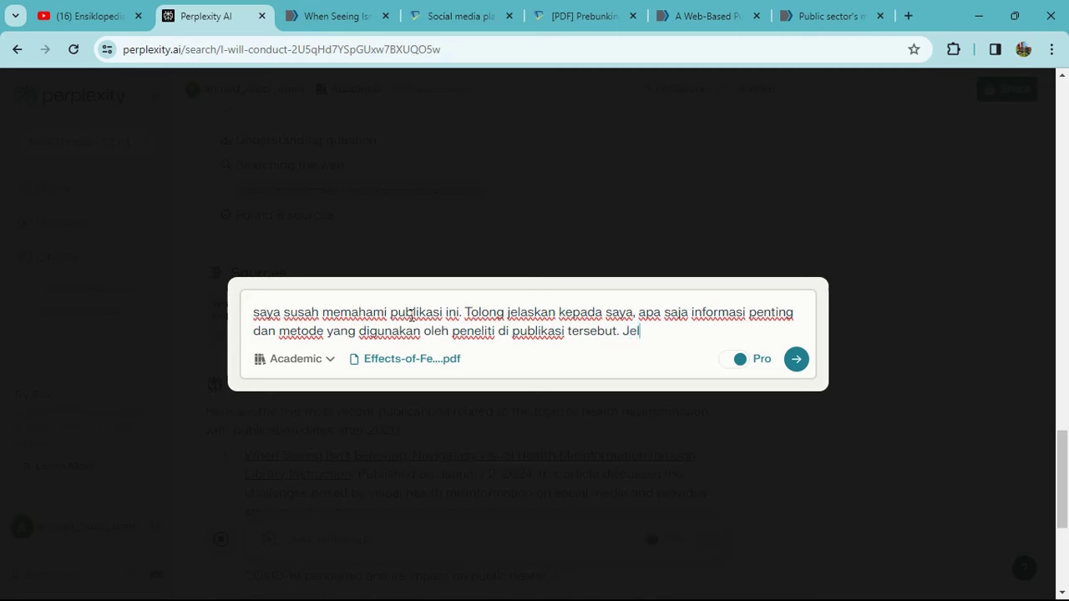
{"action": "type", "text": "askan layakan"}
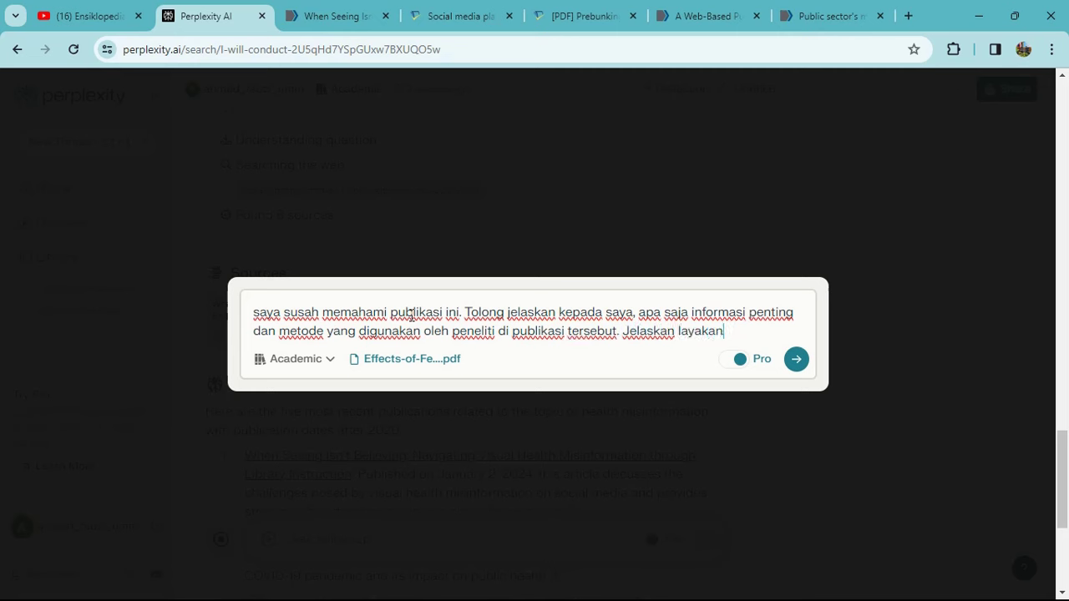
{"action": "type", "text": "ya saya orang aw"}
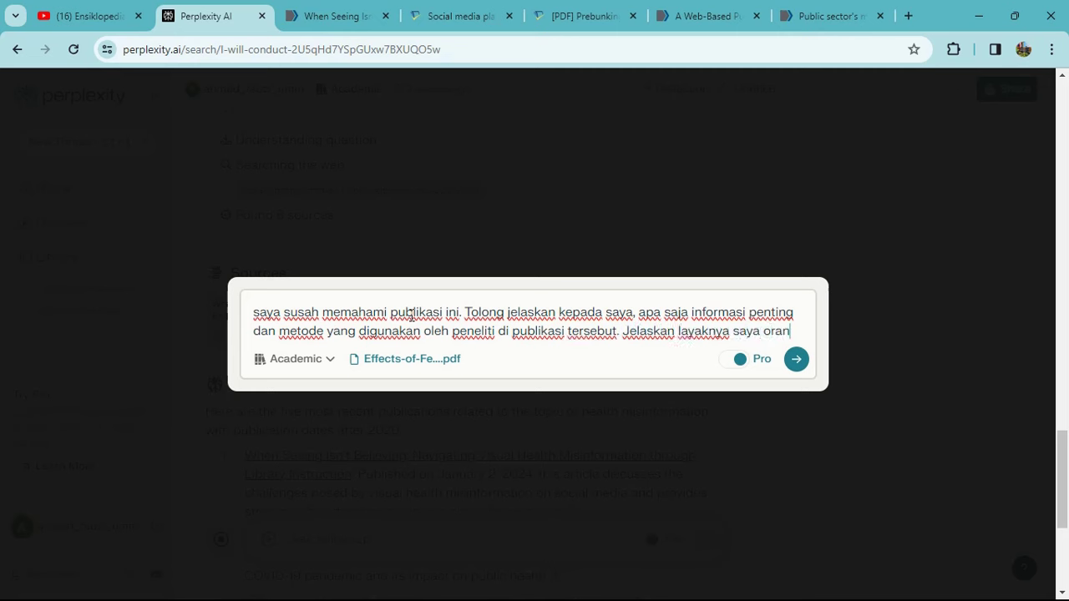